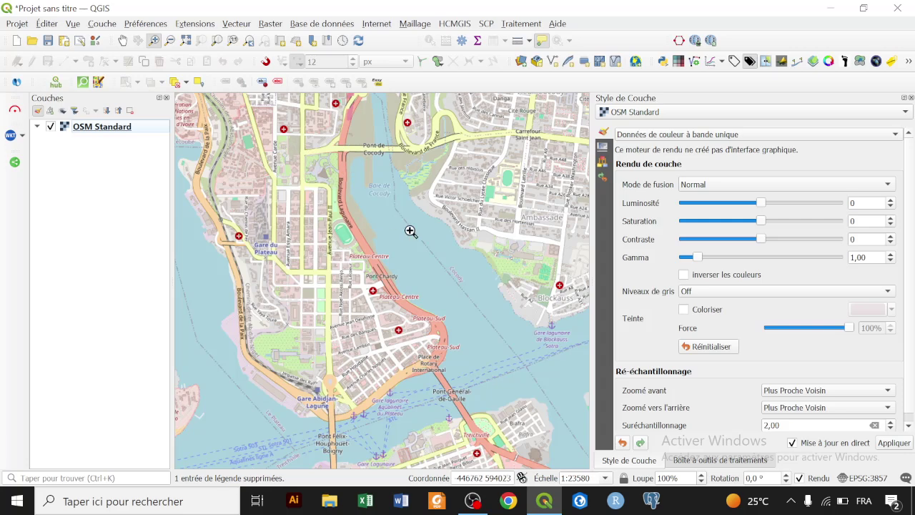
# Examine the OSM Standard basemap of Abidjan at several zoom levels and browse the OSM basemaps offered by QuickMapServices.
pyautogui.click(120, 128)
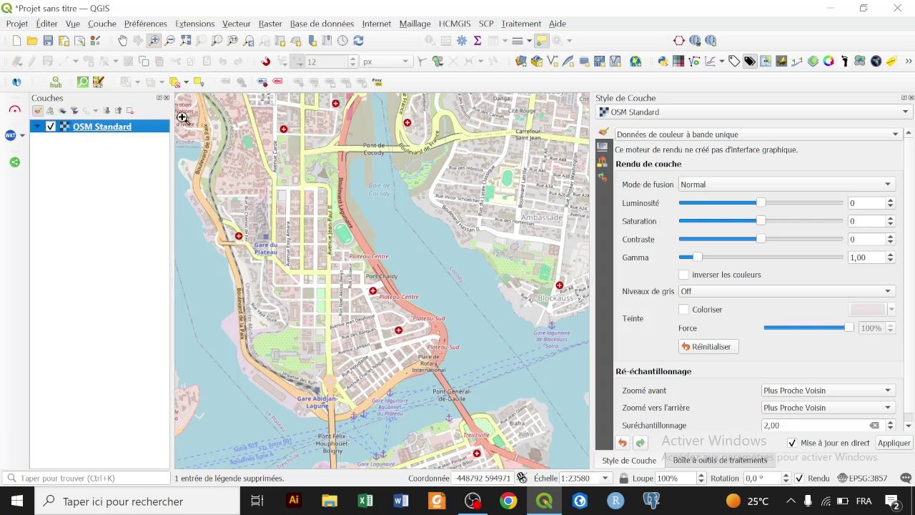
pyautogui.scroll(-2, 438, 262)
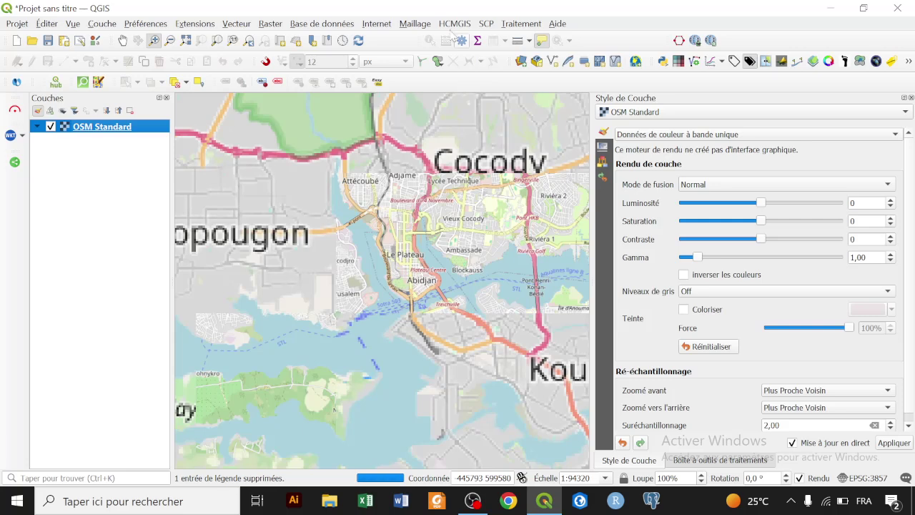
pyautogui.click(379, 24)
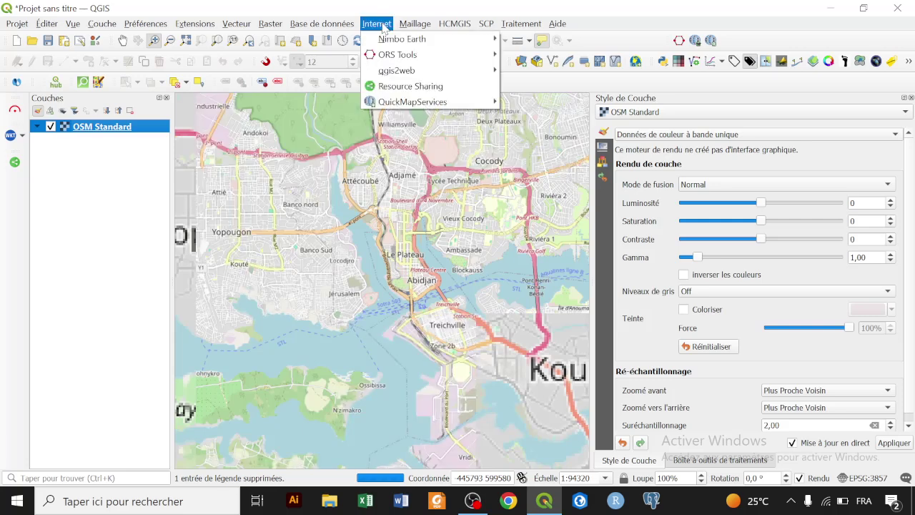
pyautogui.moveTo(414, 105)
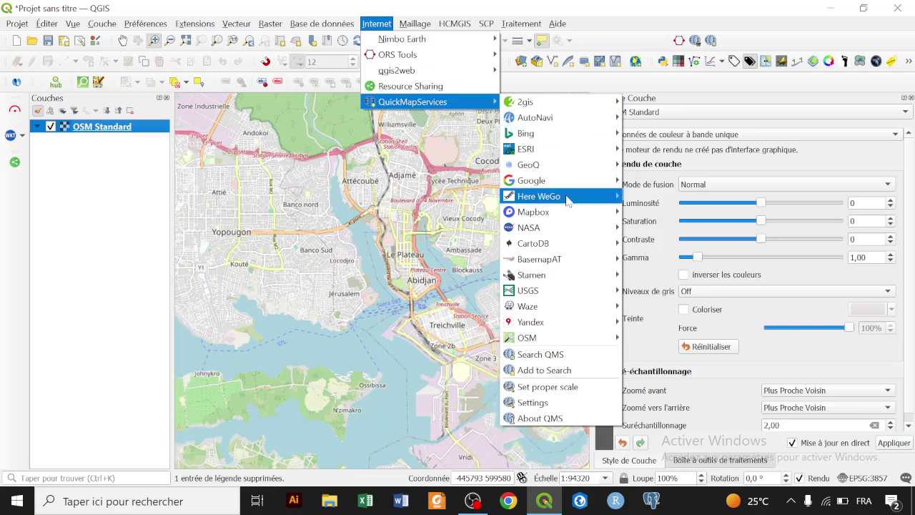
pyautogui.moveTo(562, 339)
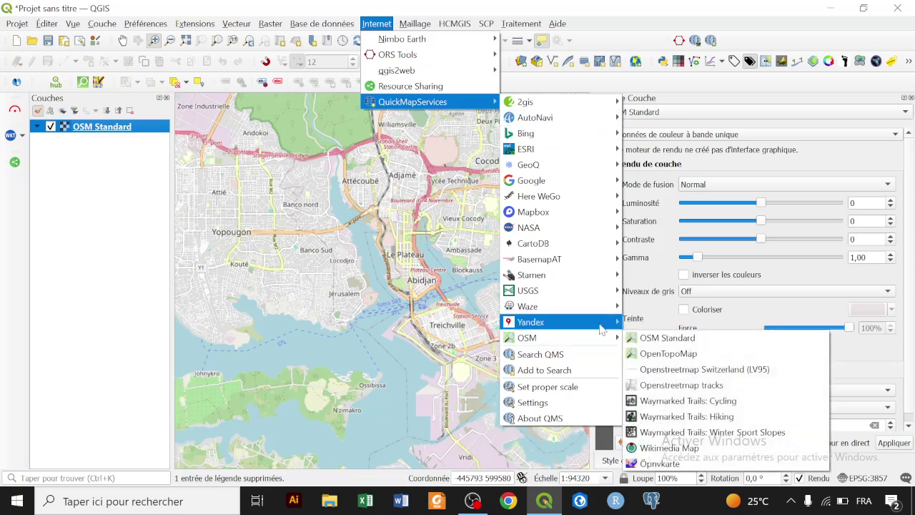
pyautogui.click(260, 84)
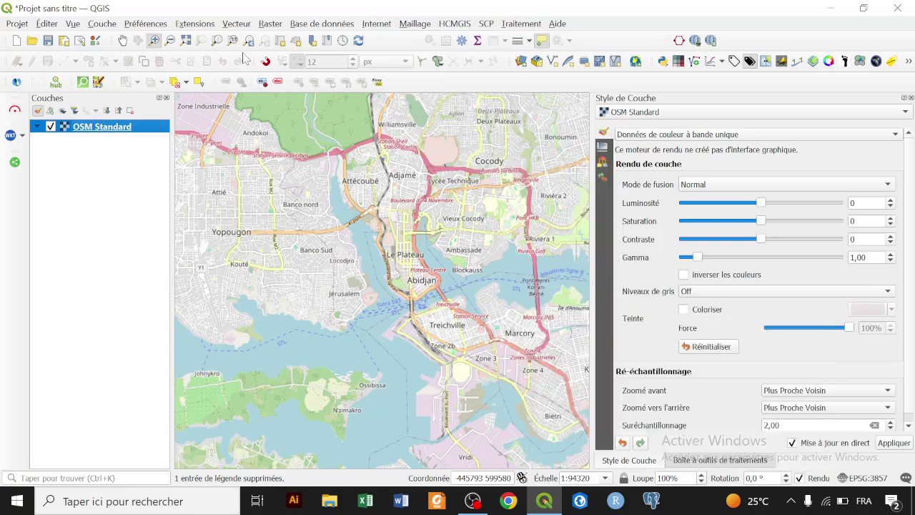
pyautogui.click(409, 269)
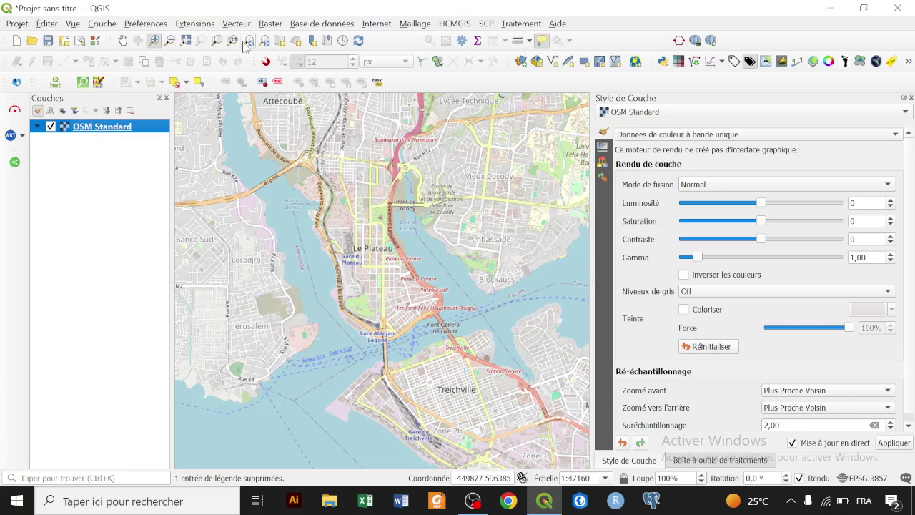
pyautogui.click(410, 272)
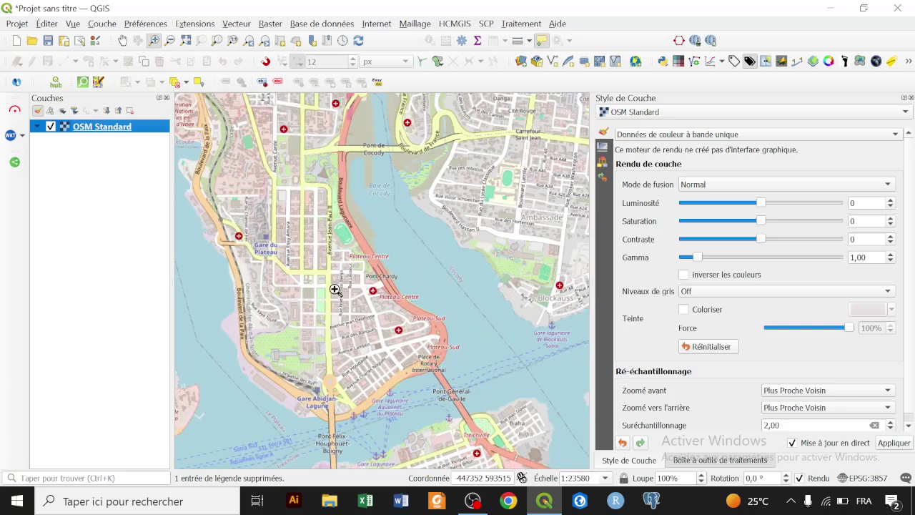
pyautogui.click(264, 41)
pyautogui.click(264, 41)
pyautogui.click(250, 41)
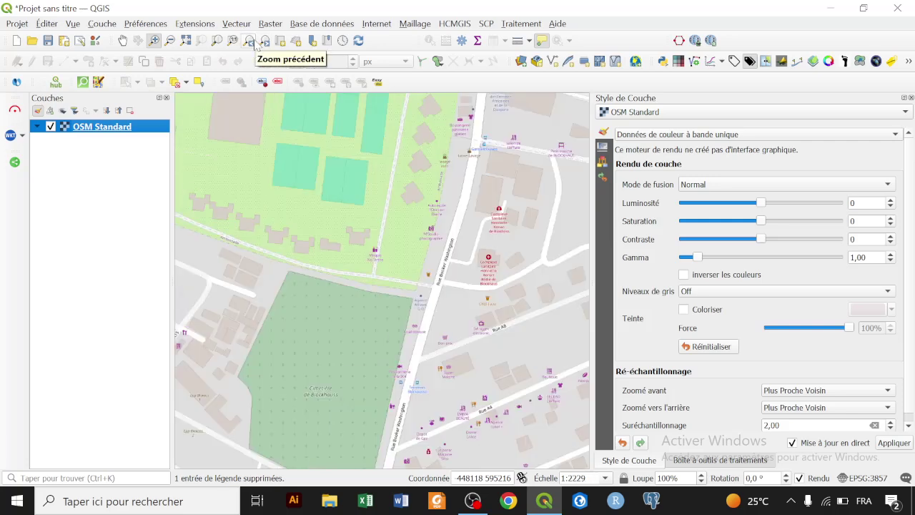
pyautogui.click(265, 42)
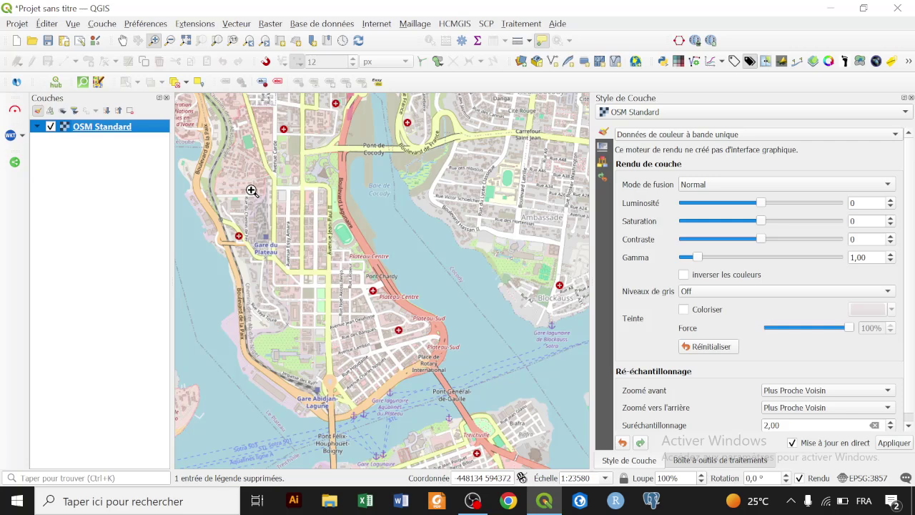
# Open the plugin manager without waiting for the repository search and show the list of all plugins.
pyautogui.click(202, 27)
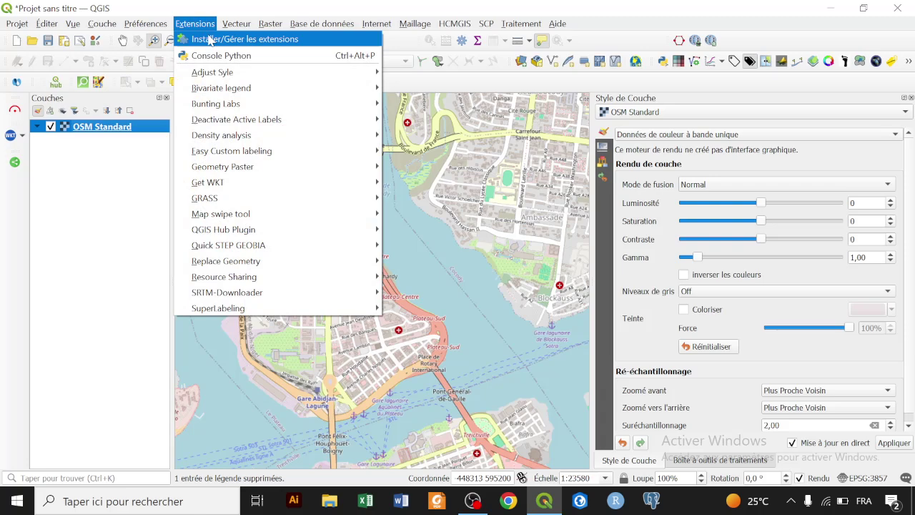
pyautogui.click(210, 41)
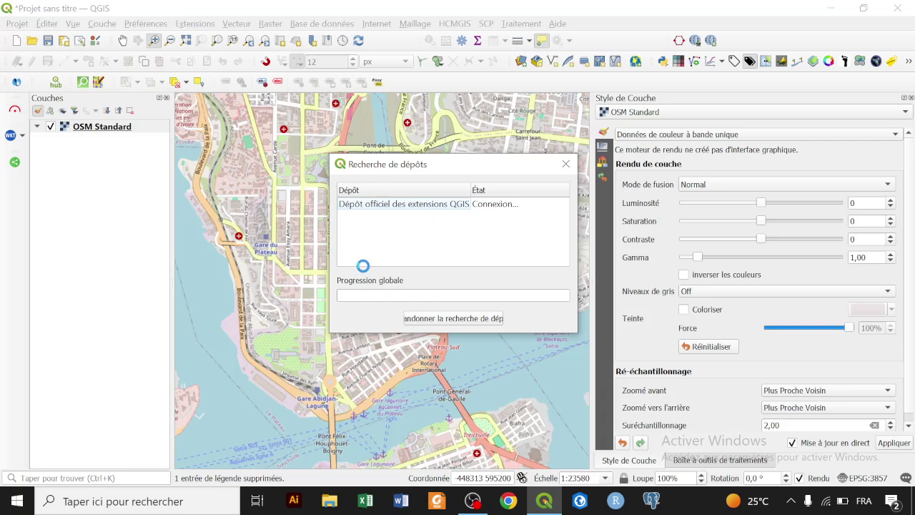
pyautogui.click(440, 318)
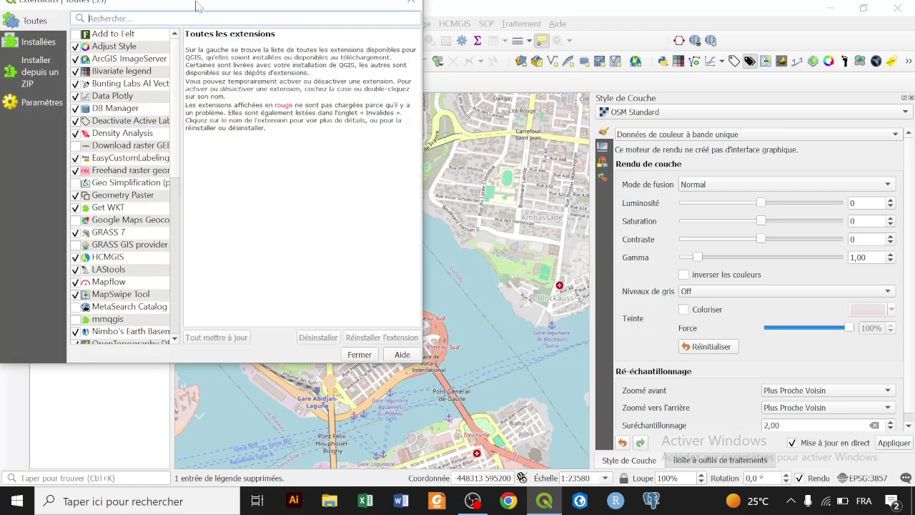
pyautogui.moveTo(199, 5); pyautogui.dragTo(269, 51)
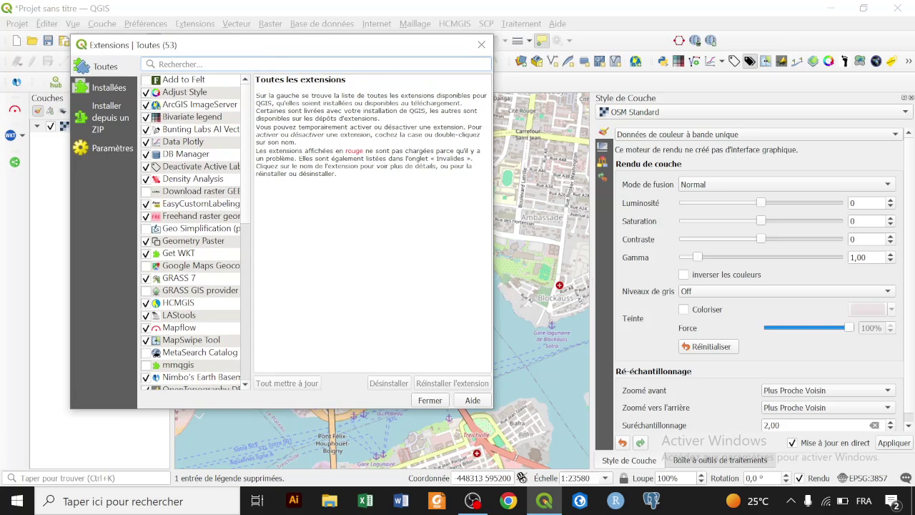
pyautogui.click(100, 88)
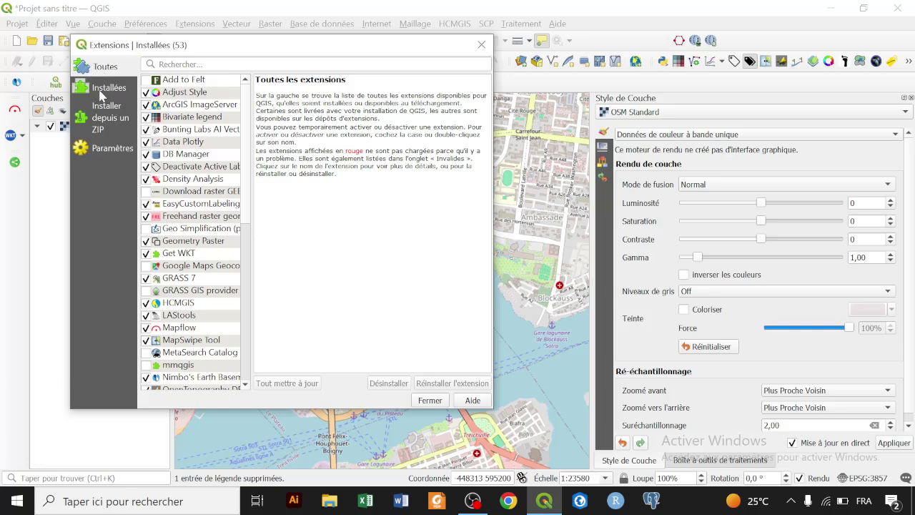
pyautogui.click(104, 116)
pyautogui.click(105, 66)
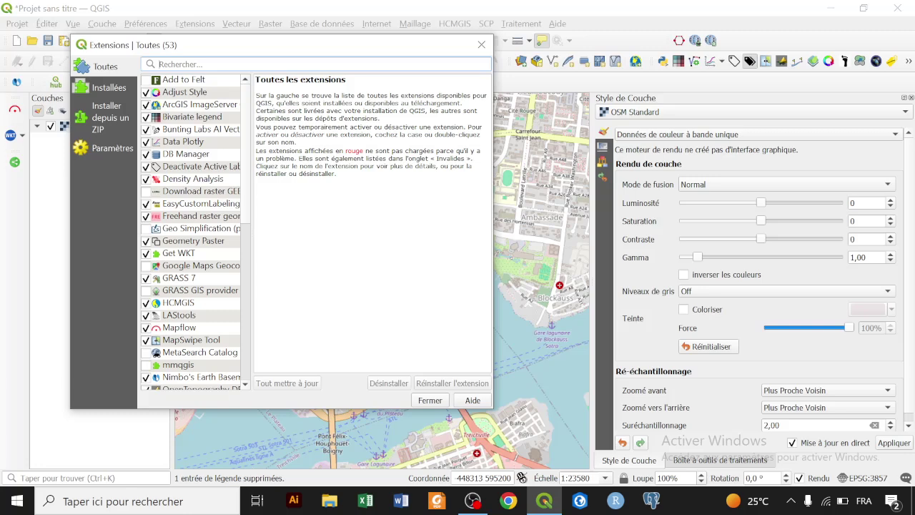
# Search the plugins for "quickmap", view the QuickMapServices details and close the plugin manager.
pyautogui.write('quickmap')
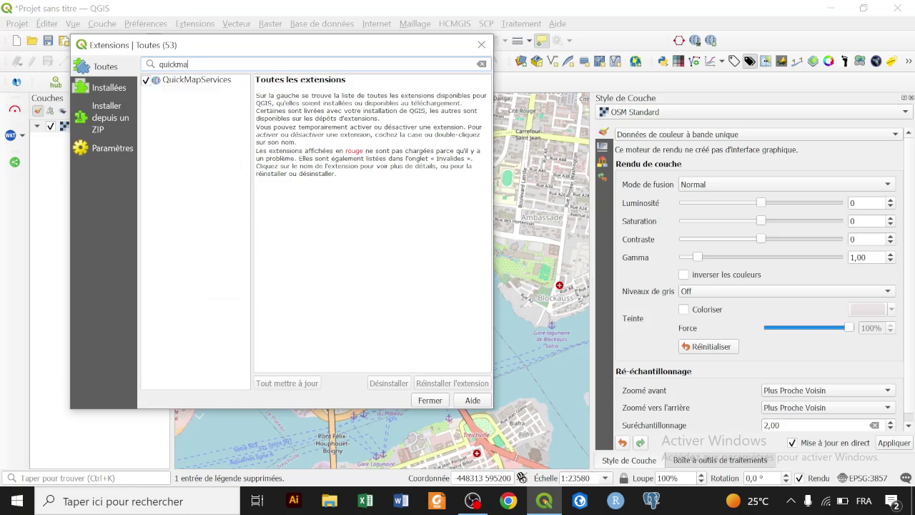
pyautogui.click(183, 82)
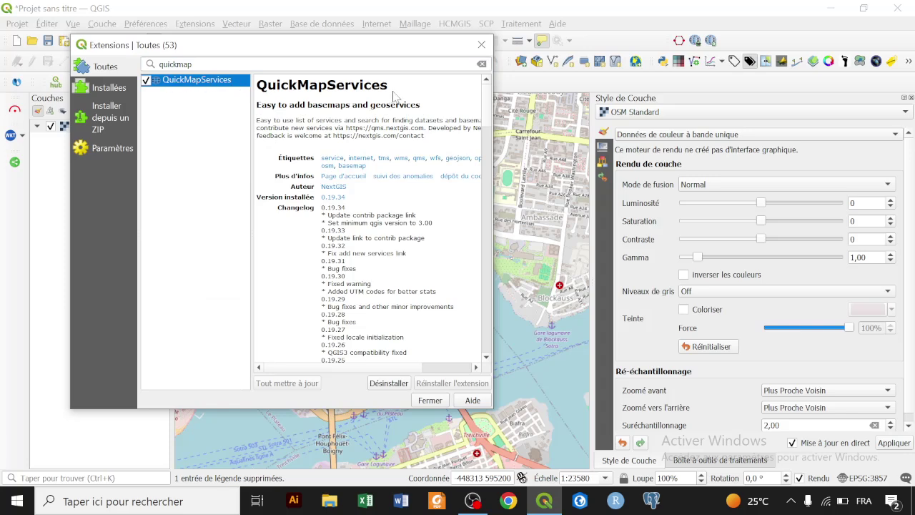
pyautogui.moveTo(393, 95); pyautogui.dragTo(256, 92)
pyautogui.click(346, 192)
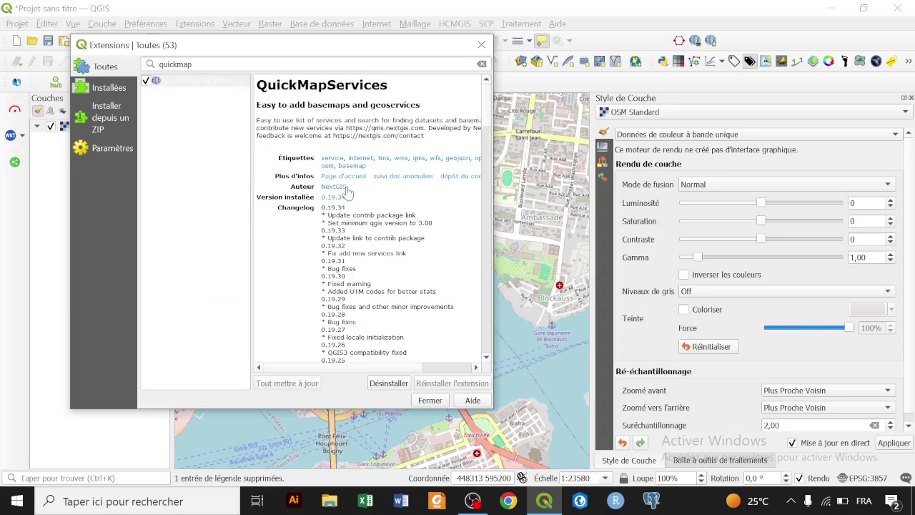
pyautogui.click(430, 400)
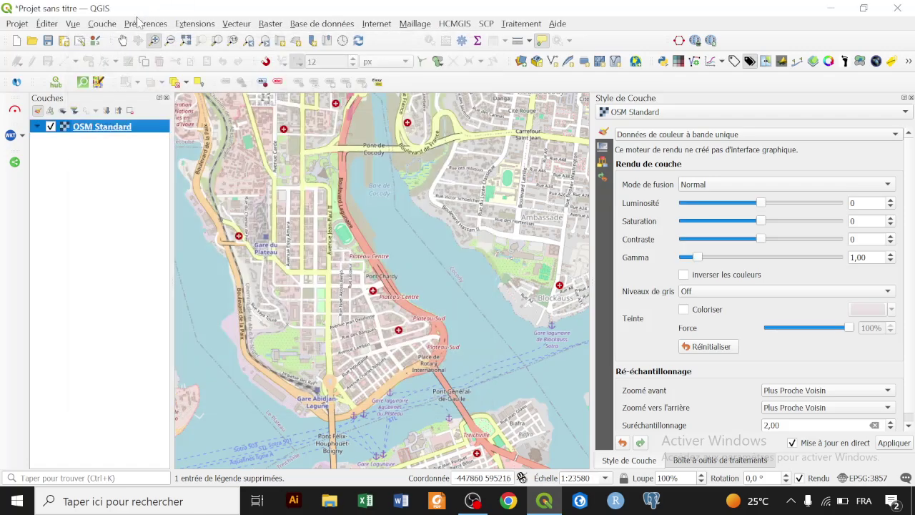
# Add another OSM Standard basemap through QuickMapServices and hide the newly added layer.
pyautogui.click(376, 27)
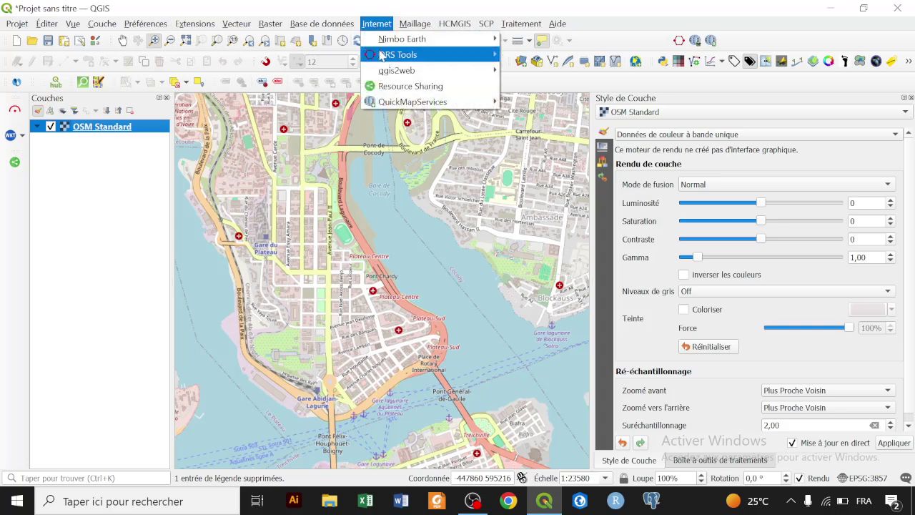
pyautogui.moveTo(385, 106)
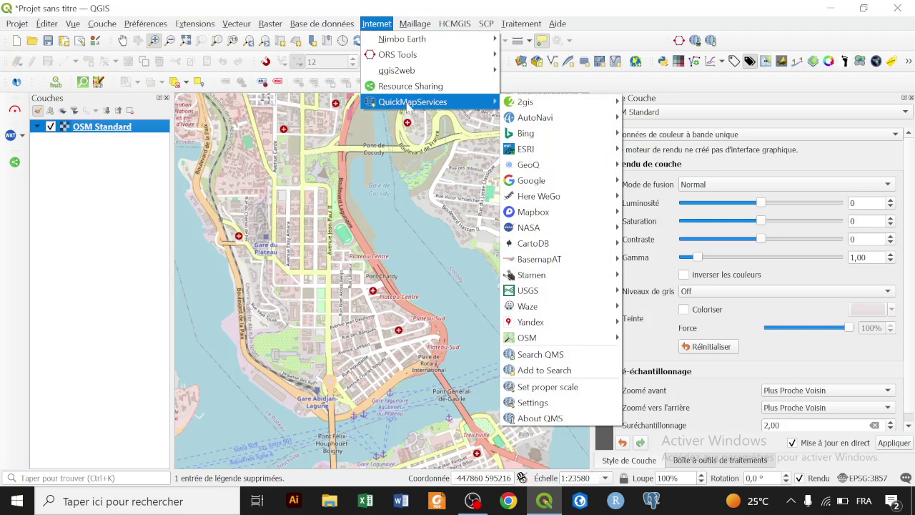
pyautogui.moveTo(538, 109)
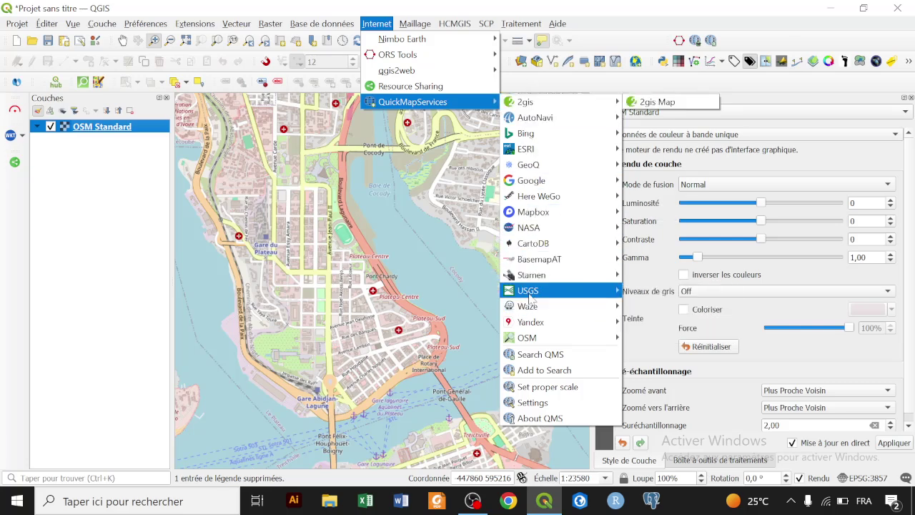
pyautogui.moveTo(569, 341)
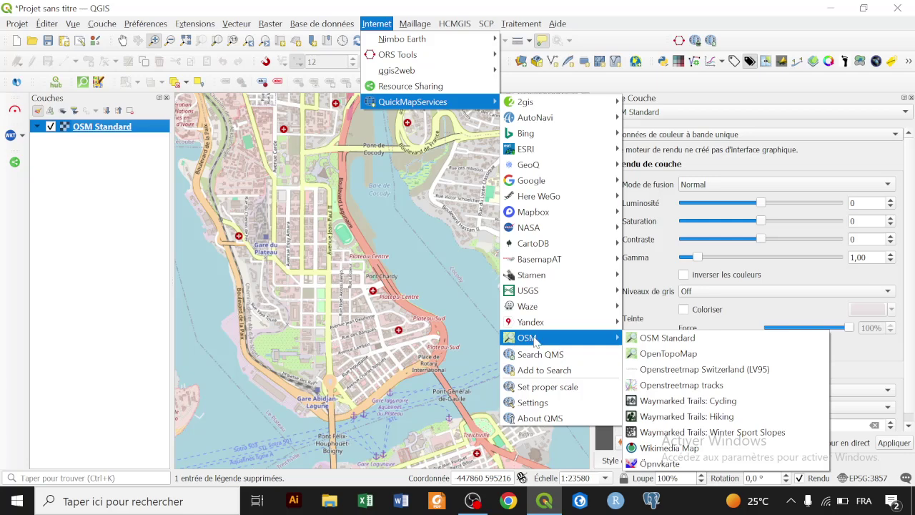
pyautogui.click(684, 339)
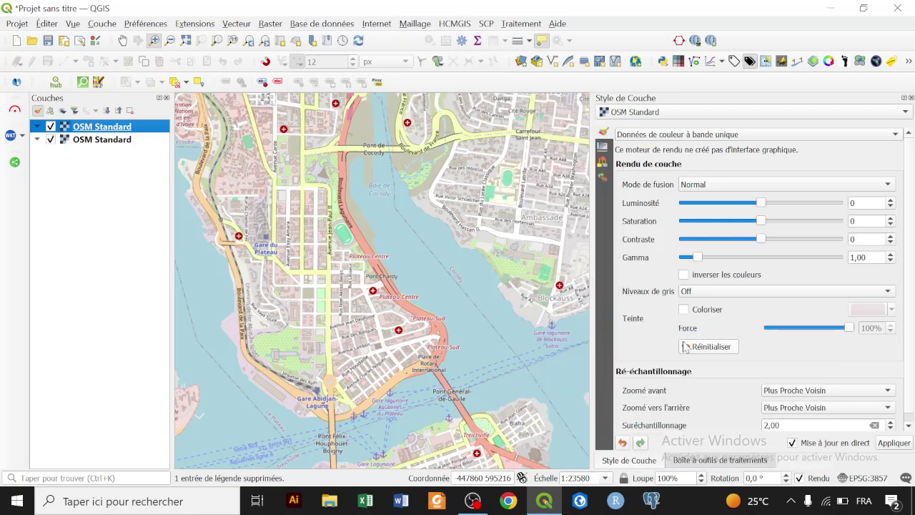
pyautogui.click(51, 127)
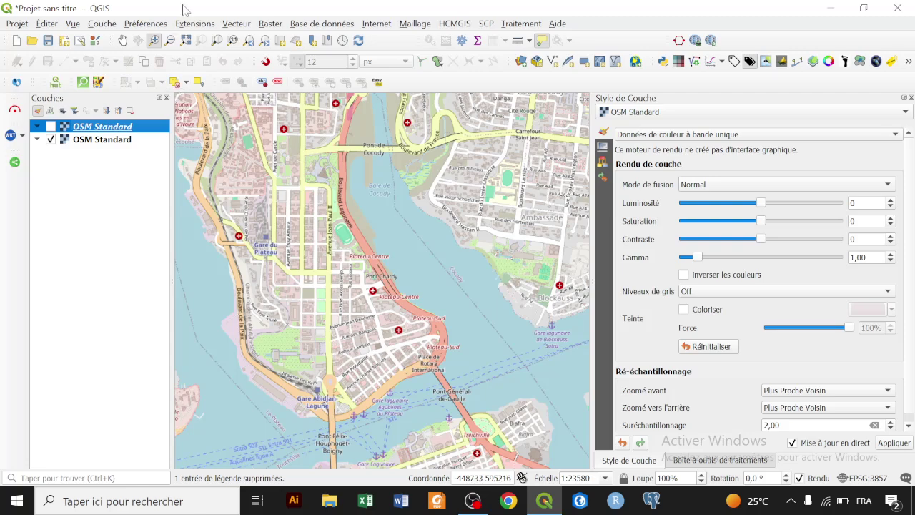
# Search the plugin manager for "quickosm", skipping the repository search, view the QuickOSM details and close the manager.
pyautogui.click(194, 24)
pyautogui.click(197, 36)
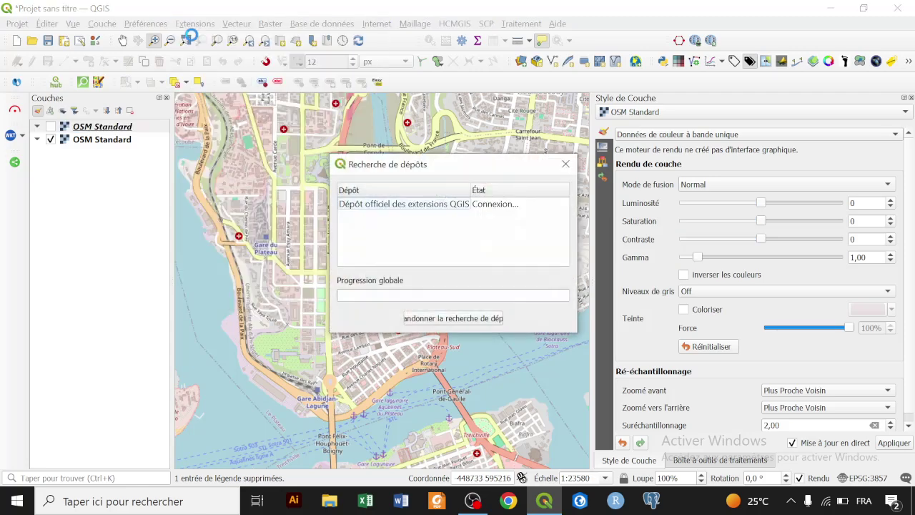
pyautogui.click(445, 319)
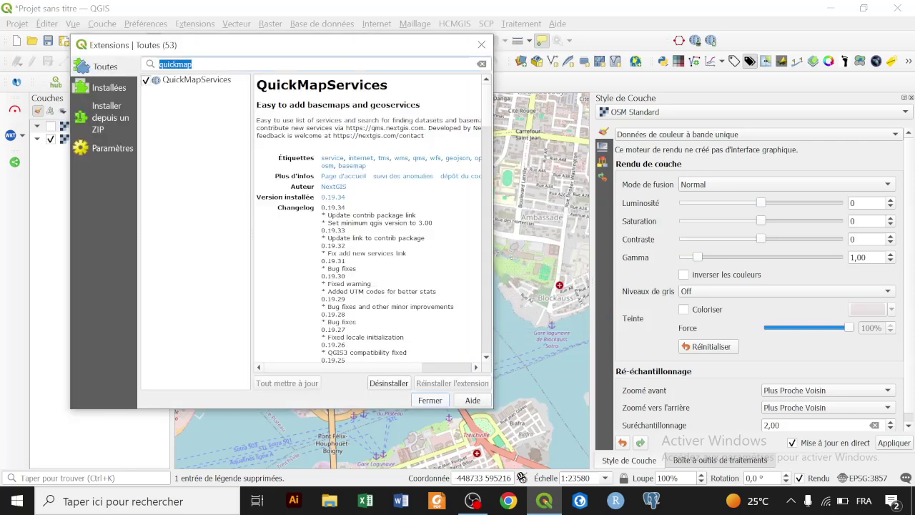
pyautogui.write('quick')
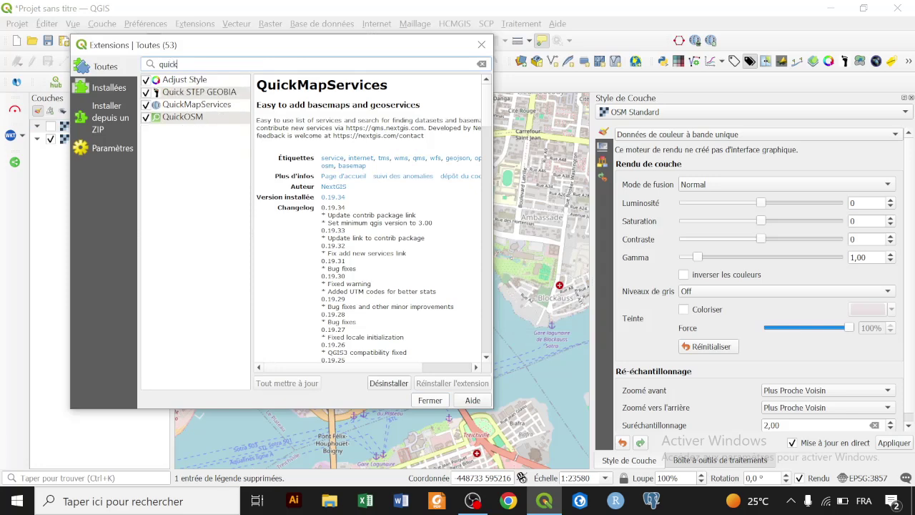
pyautogui.write('osm')
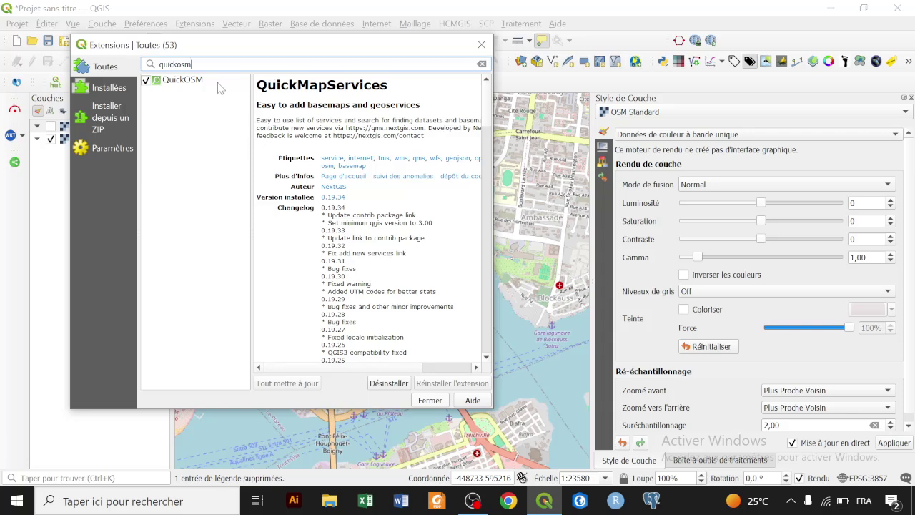
pyautogui.click(221, 83)
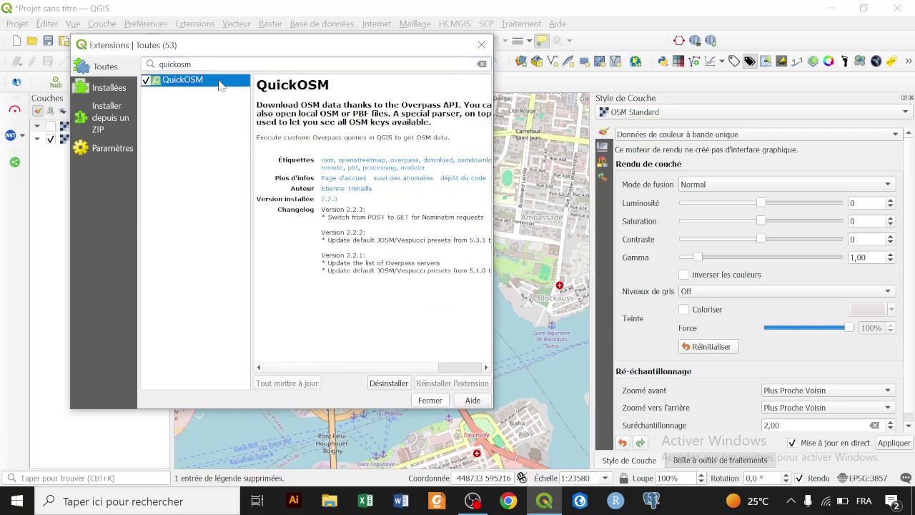
pyautogui.moveTo(331, 85); pyautogui.dragTo(256, 85)
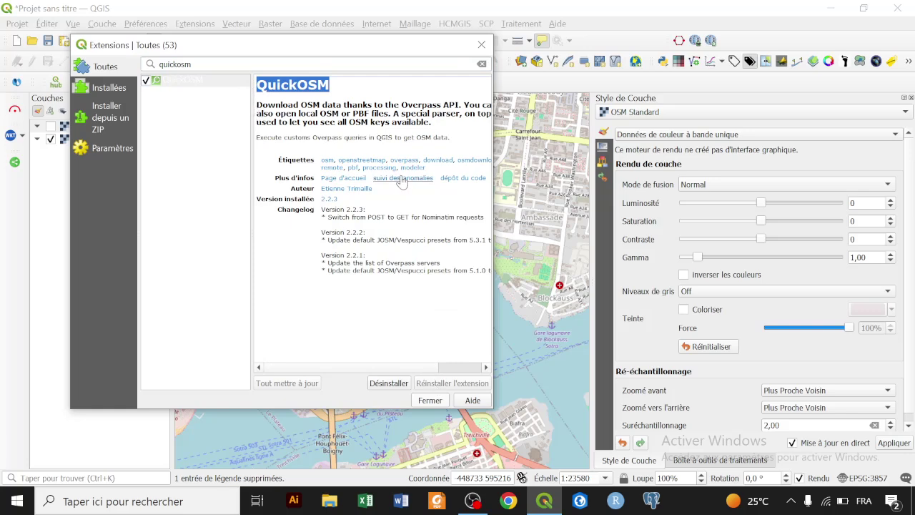
pyautogui.click(430, 400)
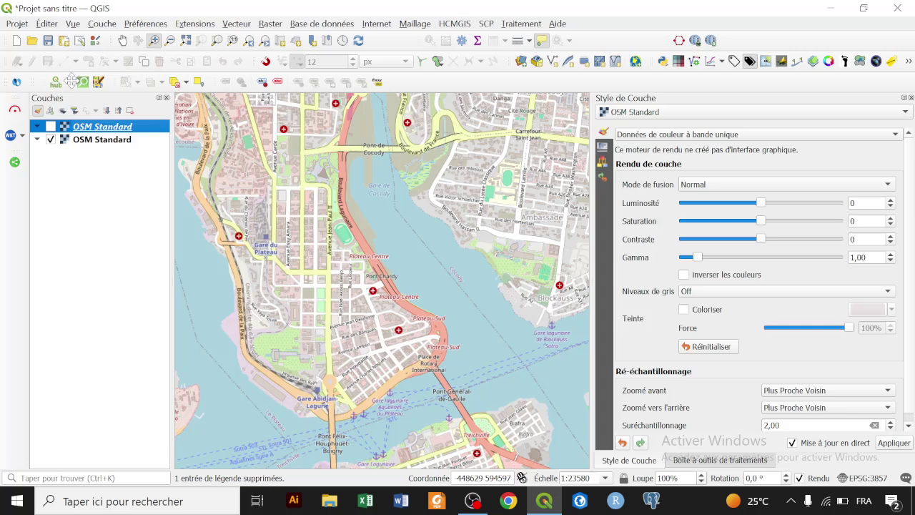
# Reposition the QuickOSM toolbar after the other toolbars in its row.
pyautogui.moveTo(79, 82); pyautogui.dragTo(400, 85)
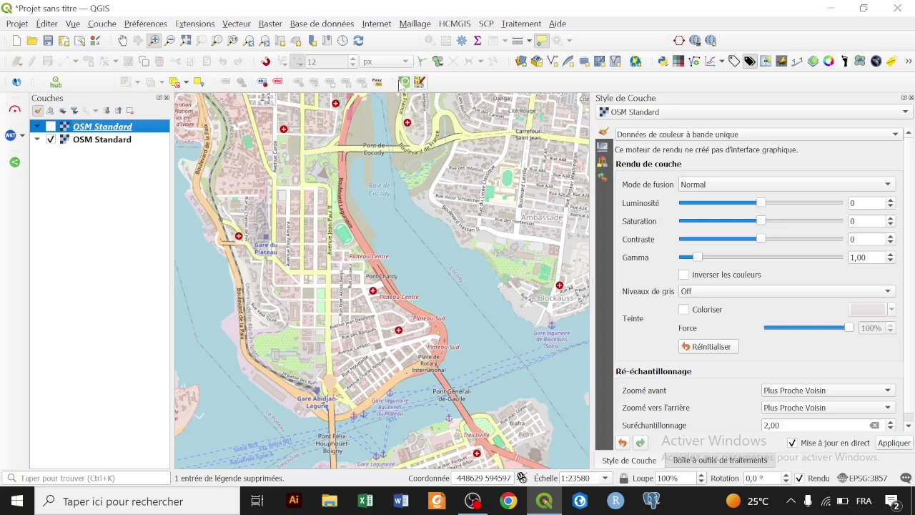
pyautogui.moveTo(393, 82); pyautogui.dragTo(157, 82)
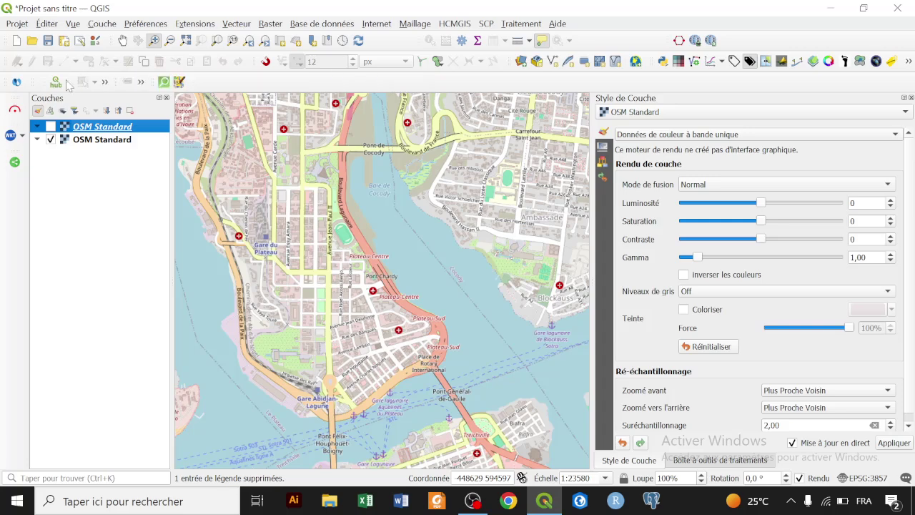
# Start a QuickOSM quick query, find presets matching "santé" and load the Installations/Santé preset.
pyautogui.click(164, 83)
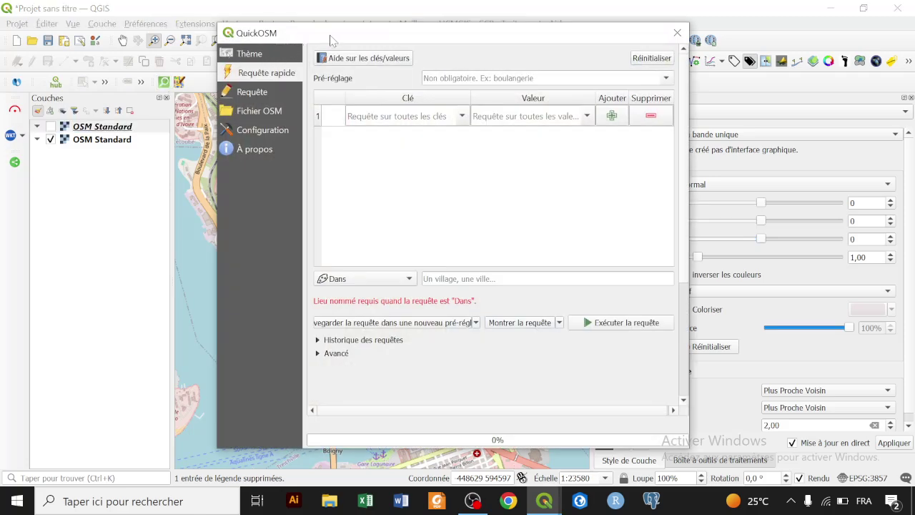
pyautogui.moveTo(331, 41); pyautogui.dragTo(358, 47)
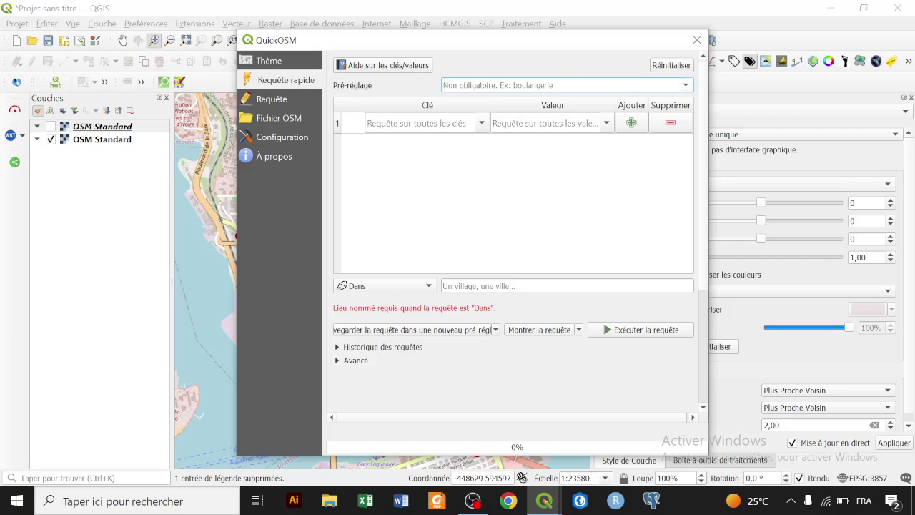
pyautogui.moveTo(515, 43); pyautogui.dragTo(506, 440)
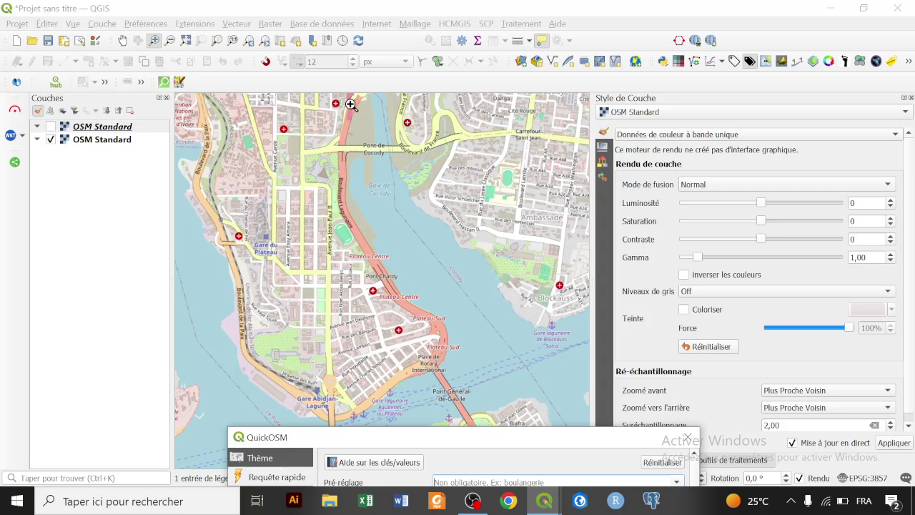
pyautogui.moveTo(451, 440); pyautogui.dragTo(451, 49)
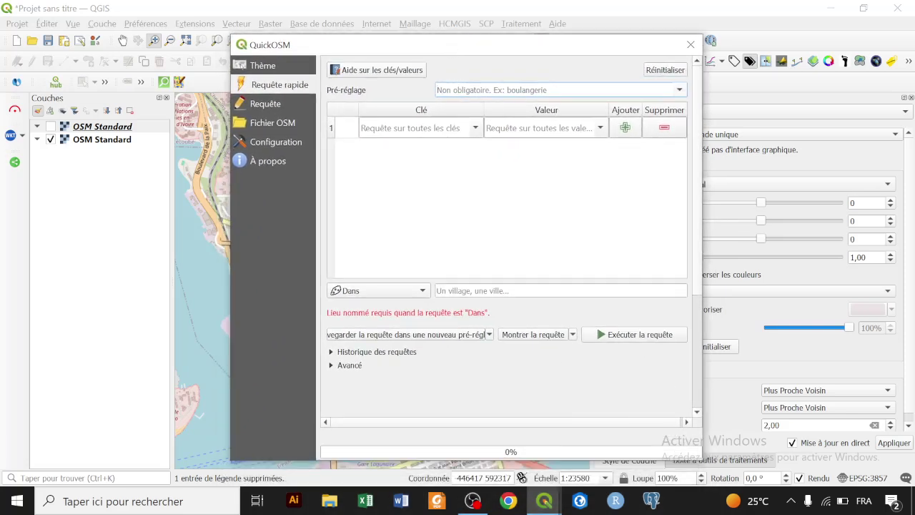
pyautogui.click(460, 93)
pyautogui.write('santé')
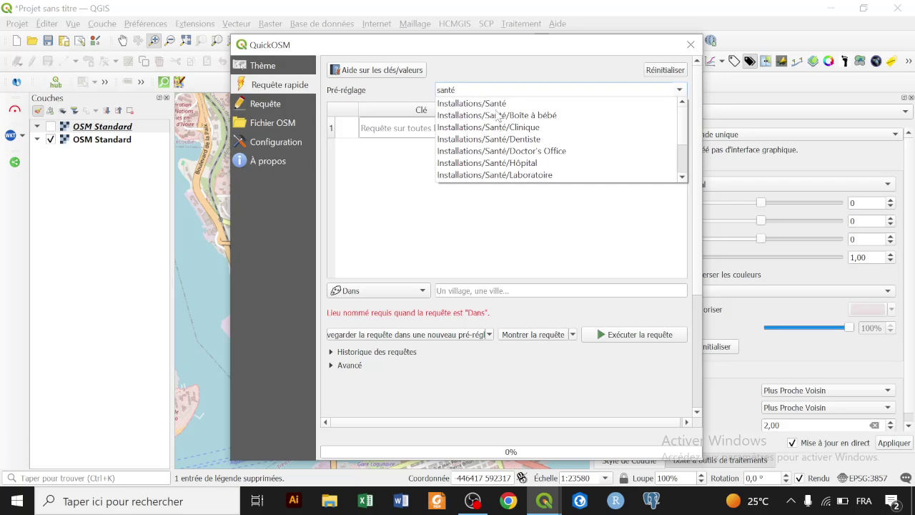
pyautogui.scroll(-2, 501, 118)
pyautogui.scroll(2, 533, 122)
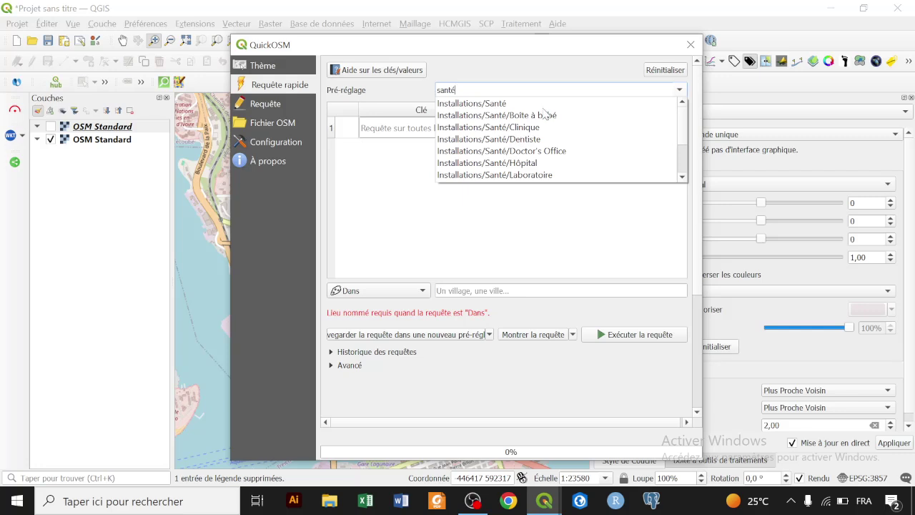
pyautogui.click(504, 105)
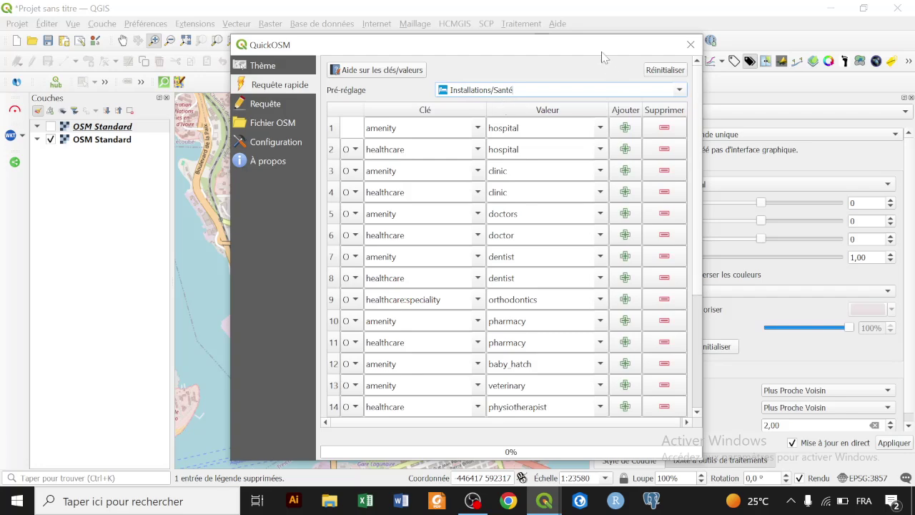
pyautogui.moveTo(606, 47); pyautogui.dragTo(610, 27)
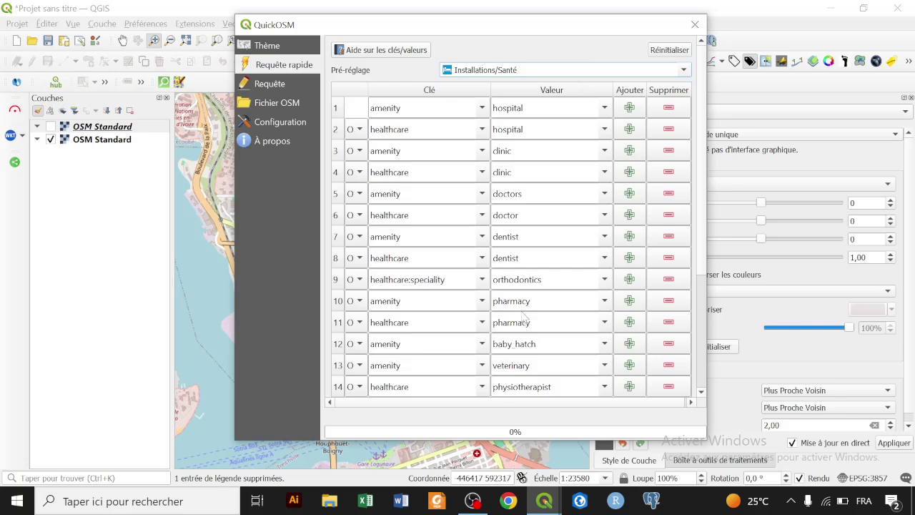
# Set the health query's area to the map canvas extent (Emprise du canvas) and check the area shown on the map.
pyautogui.moveTo(702, 123); pyautogui.dragTo(698, 243)
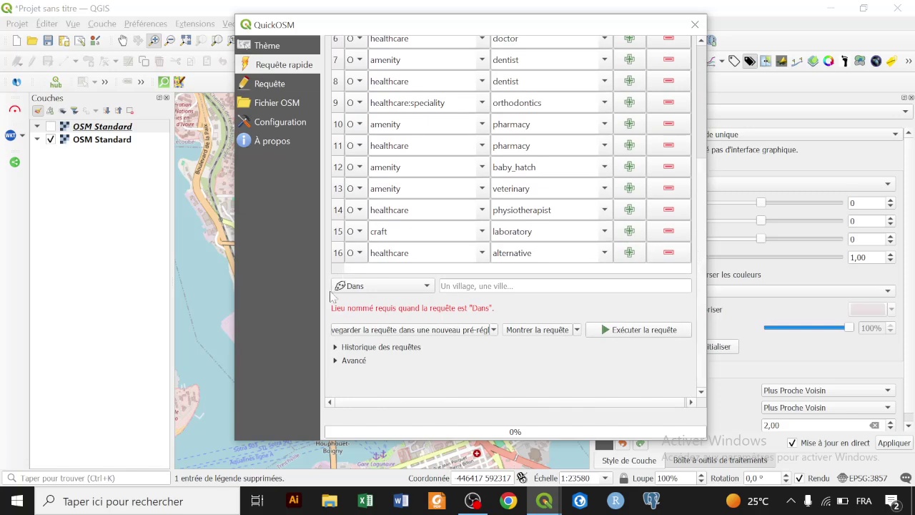
pyautogui.click(392, 289)
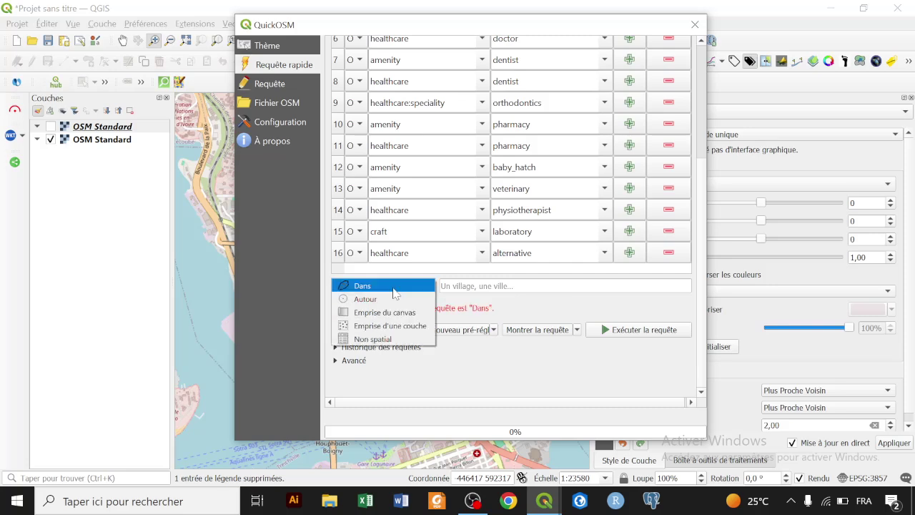
pyautogui.click(375, 314)
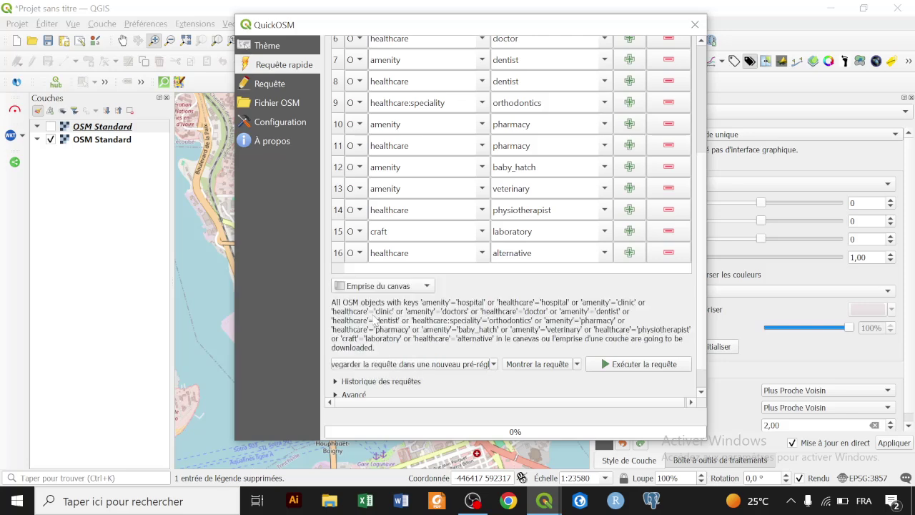
pyautogui.moveTo(441, 29); pyautogui.dragTo(392, 483)
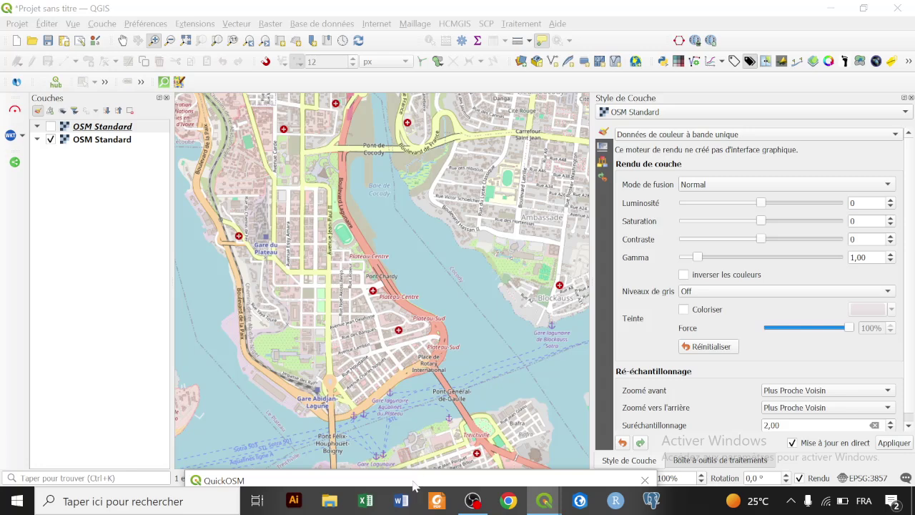
pyautogui.moveTo(417, 481); pyautogui.dragTo(421, 43)
# Try the extent of the OSM Standard layer as the query area and switch back to the canvas extent.
pyautogui.click(366, 298)
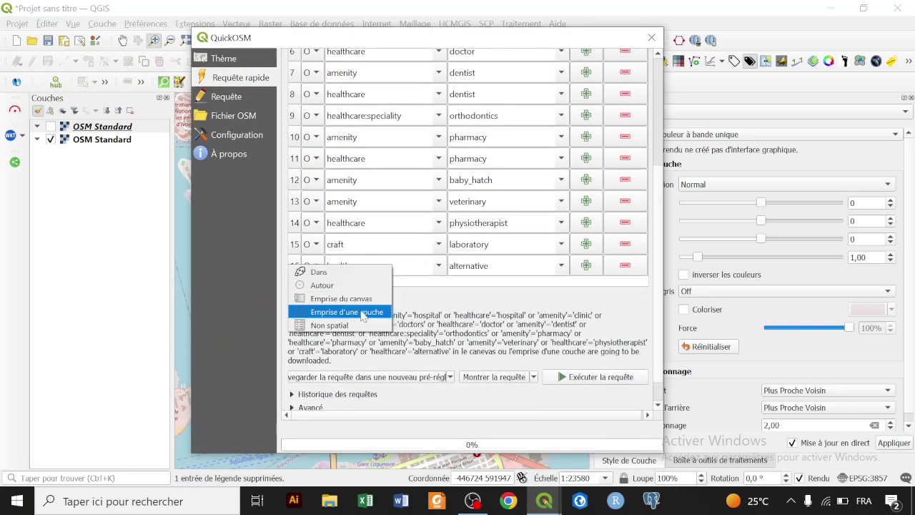
pyautogui.click(362, 314)
pyautogui.click(458, 300)
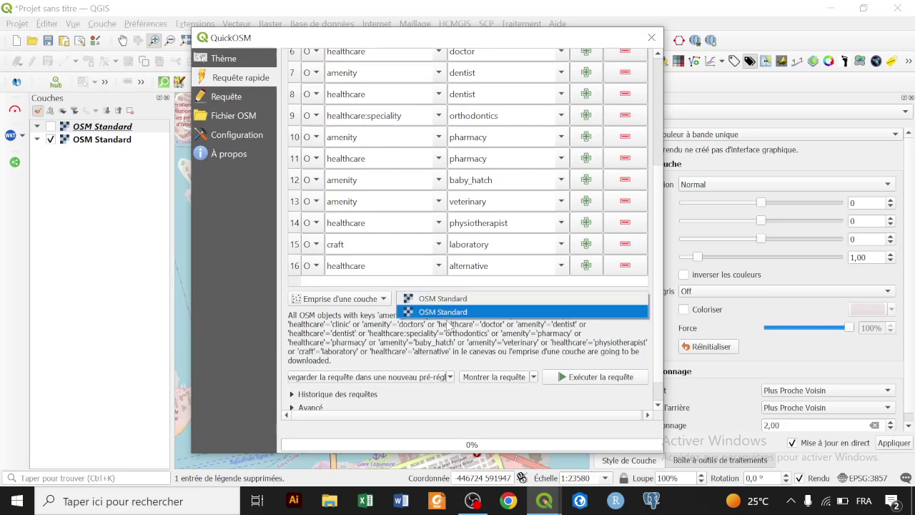
pyautogui.click(428, 333)
pyautogui.click(364, 303)
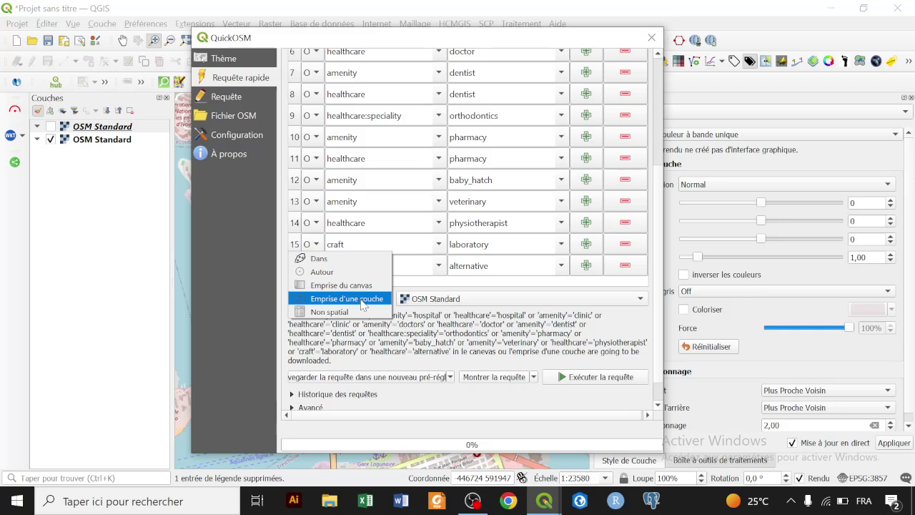
pyautogui.click(361, 285)
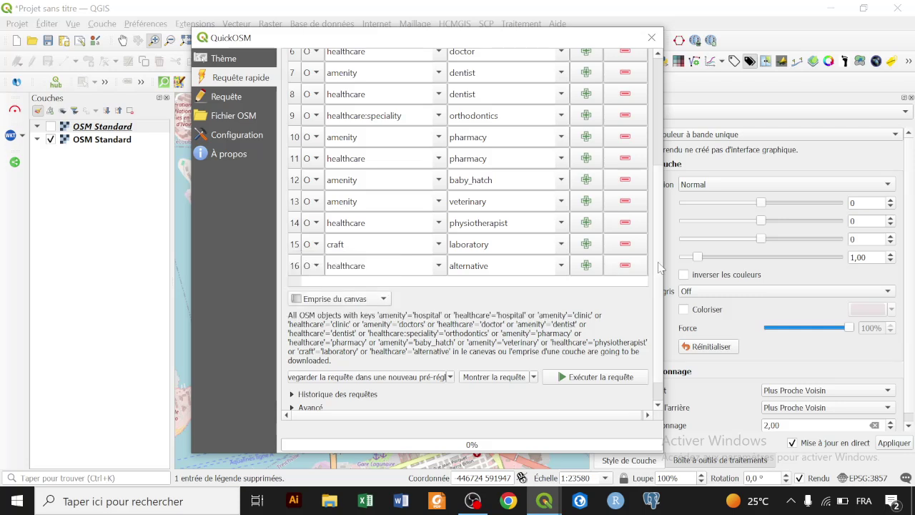
# Run the health facilities query for the canvas extent and close the QuickOSM dialog.
pyautogui.scroll(-1, 324, 366)
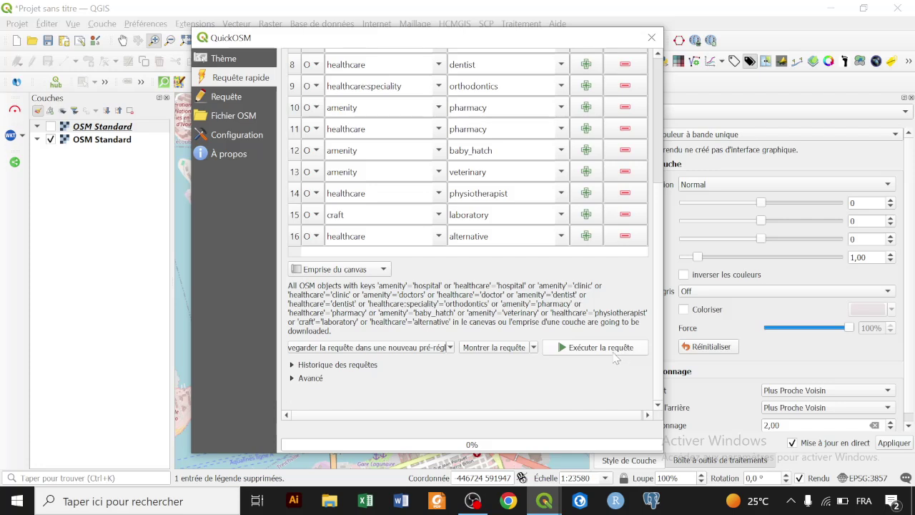
pyautogui.click(580, 349)
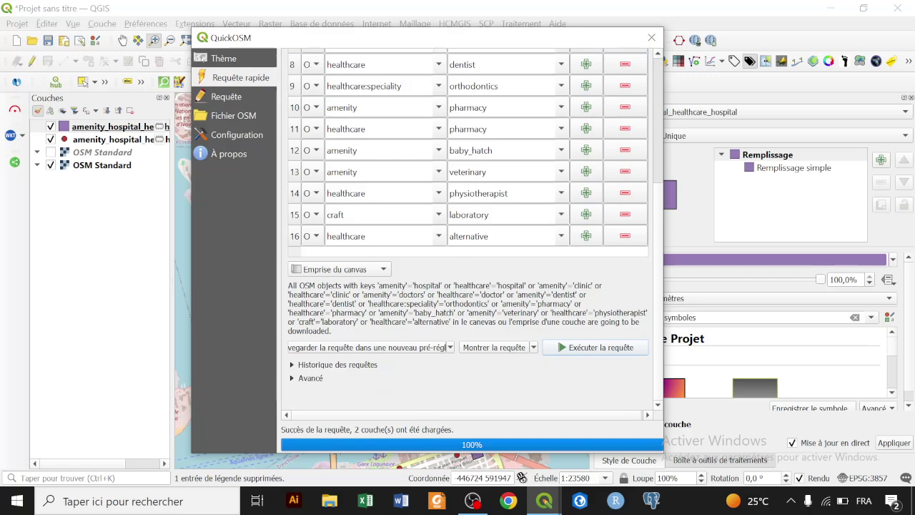
pyautogui.scroll(5, 645, 114)
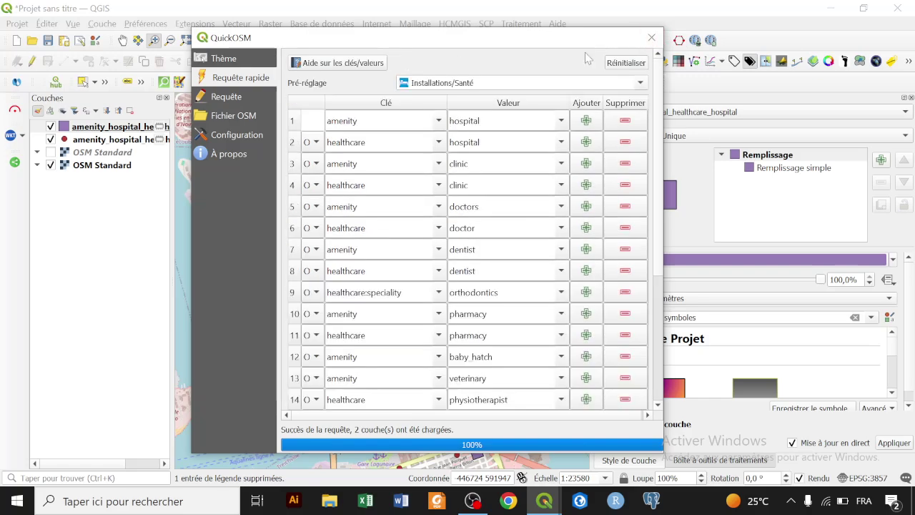
pyautogui.click(650, 40)
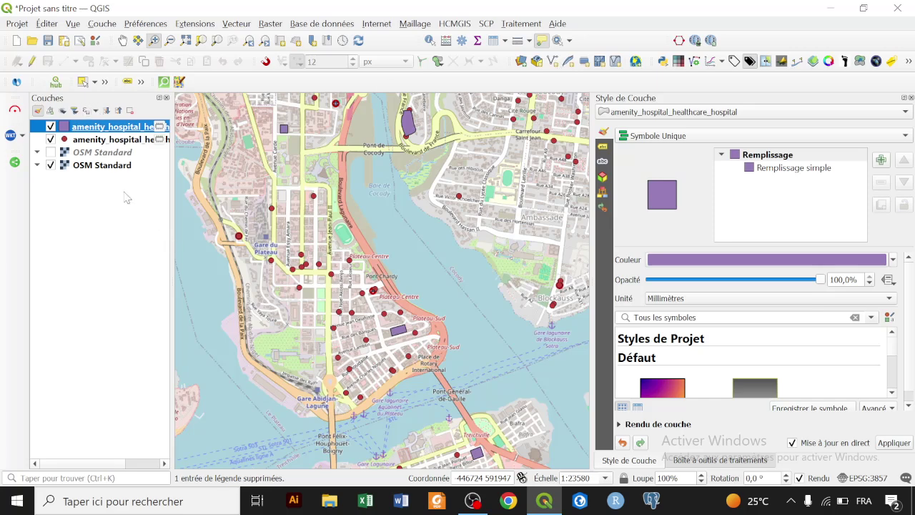
# Examine the downloaded polygon and point health layers, checking their full names and toggling the polygon layer's visibility.
pyautogui.click(92, 140)
pyautogui.click(93, 130)
pyautogui.click(96, 137)
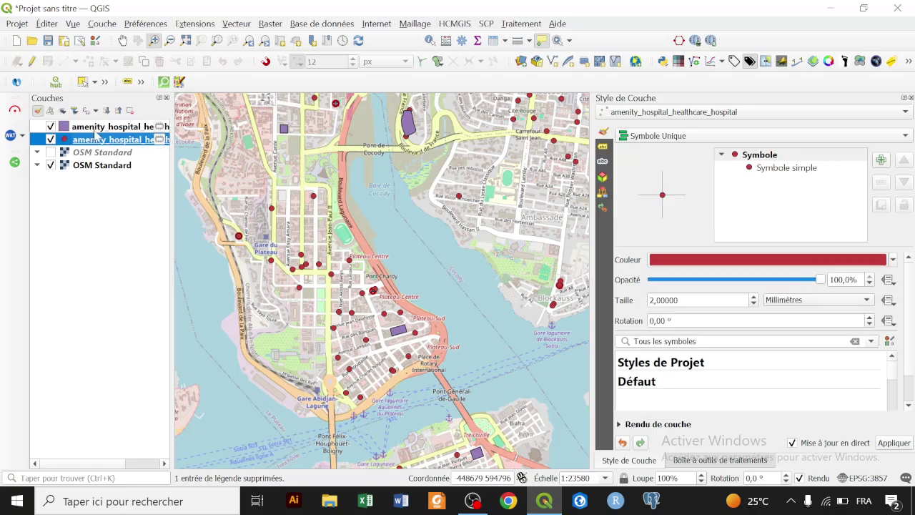
pyautogui.click(98, 129)
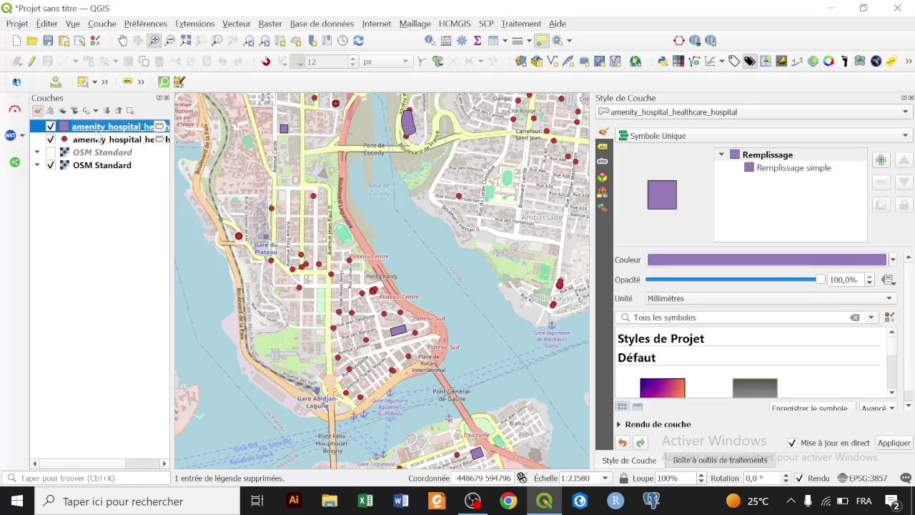
pyautogui.moveTo(172, 133); pyautogui.dragTo(286, 130)
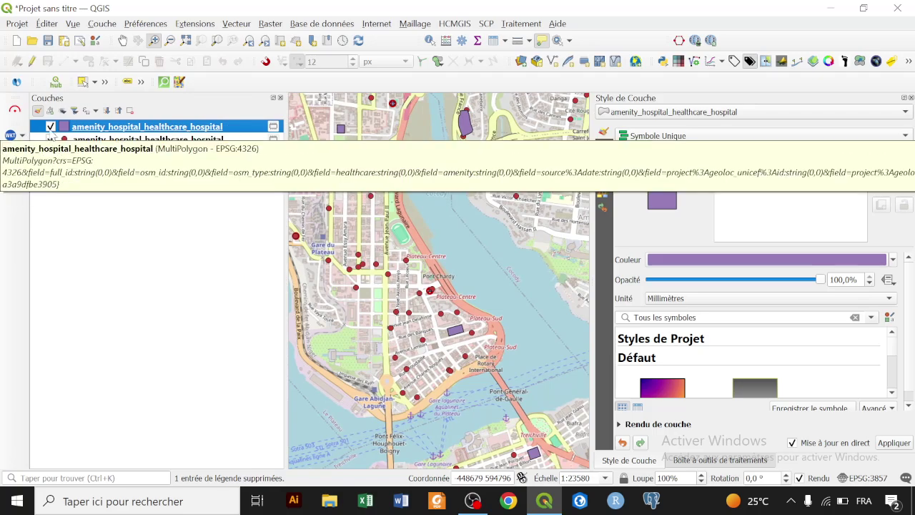
pyautogui.click(50, 128)
pyautogui.click(50, 127)
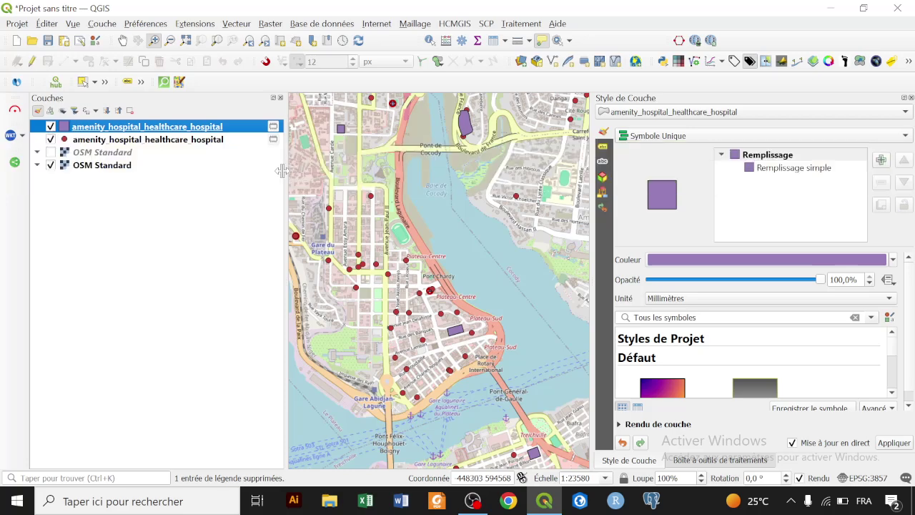
pyautogui.moveTo(284, 169); pyautogui.dragTo(151, 187)
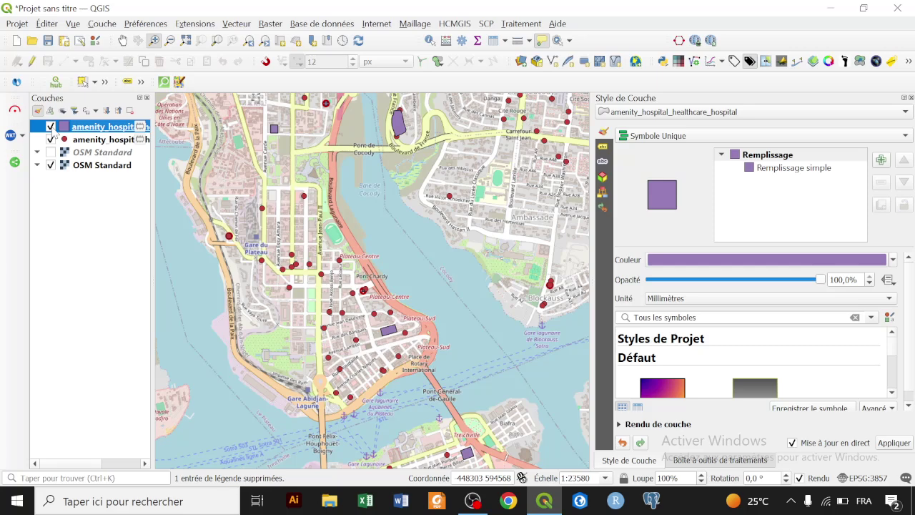
# Compare the map with and without the health polygon layer and leave that layer hidden.
pyautogui.click(50, 127)
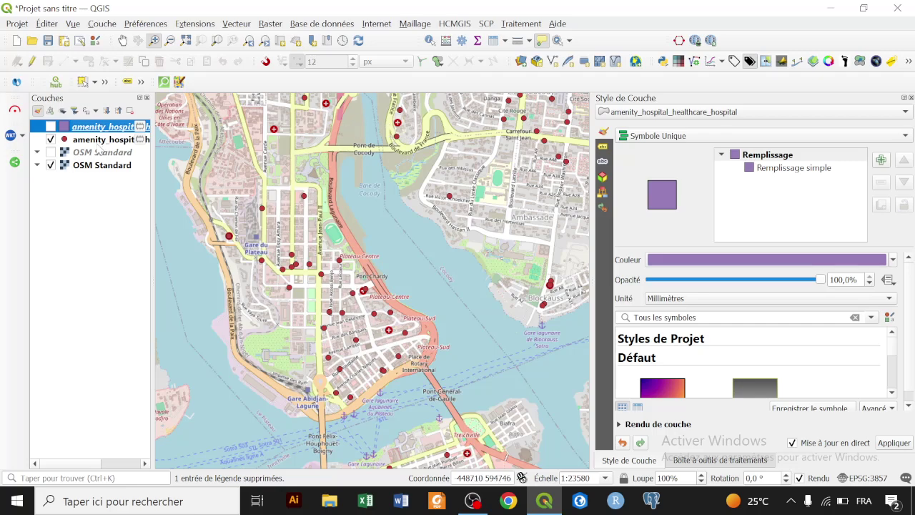
pyautogui.click(50, 127)
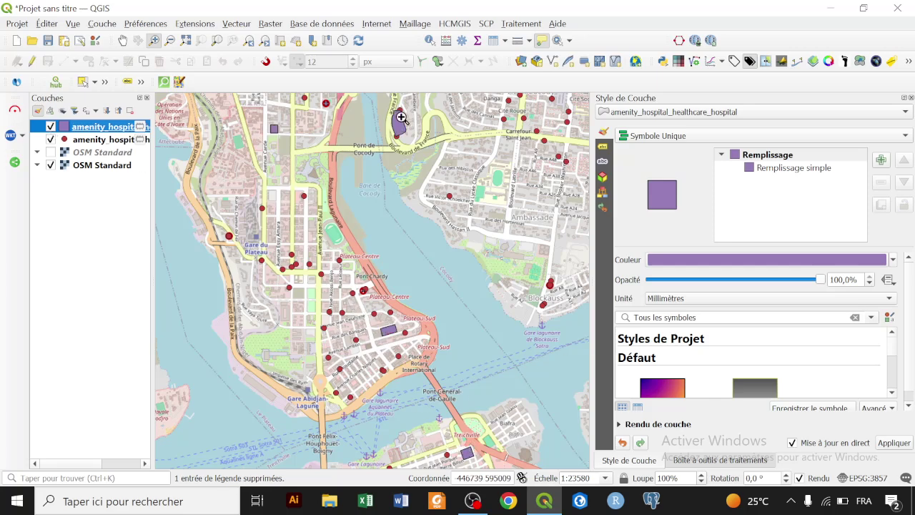
pyautogui.click(50, 127)
# Change the health point layer's simple marker shape to a filled cross and hide the layer.
pyautogui.click(111, 140)
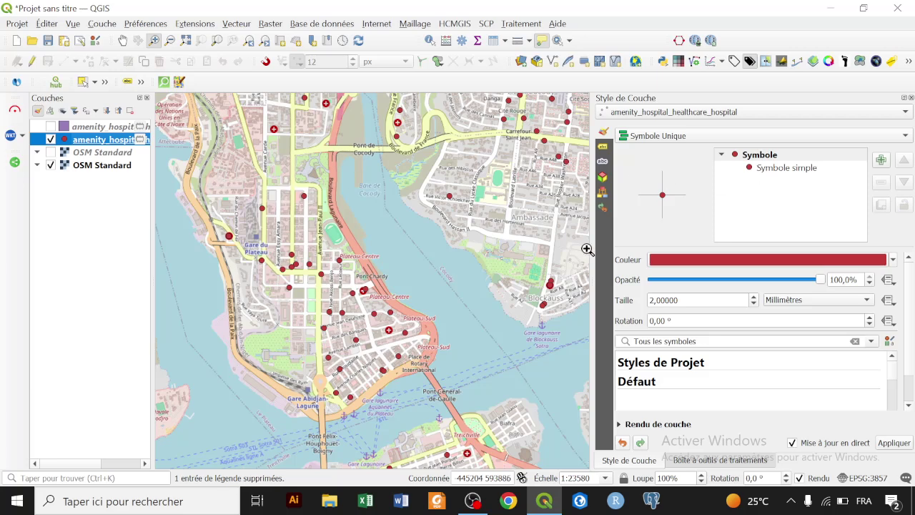
pyautogui.click(764, 169)
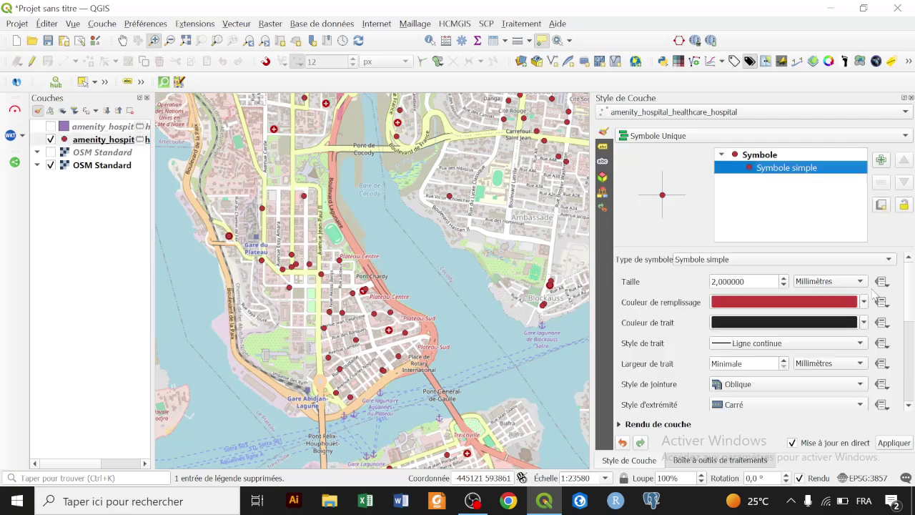
pyautogui.scroll(-5, 904, 302)
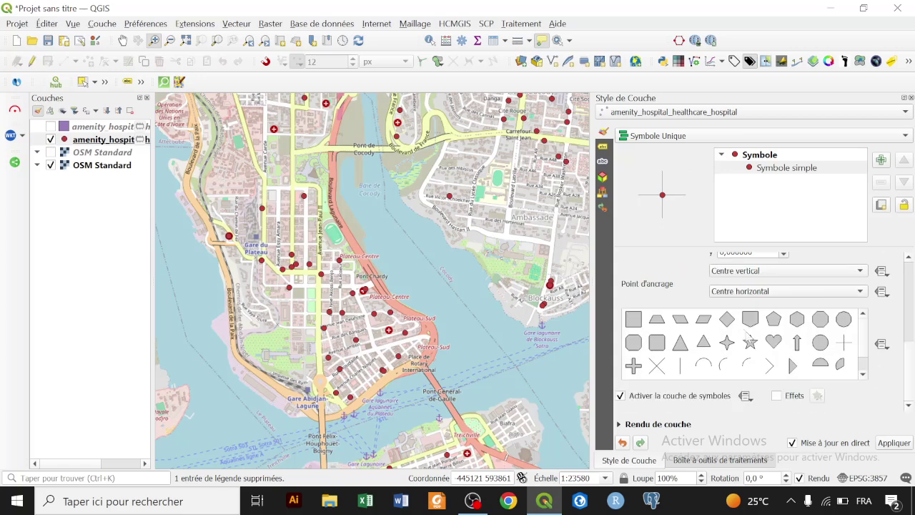
pyautogui.click(634, 367)
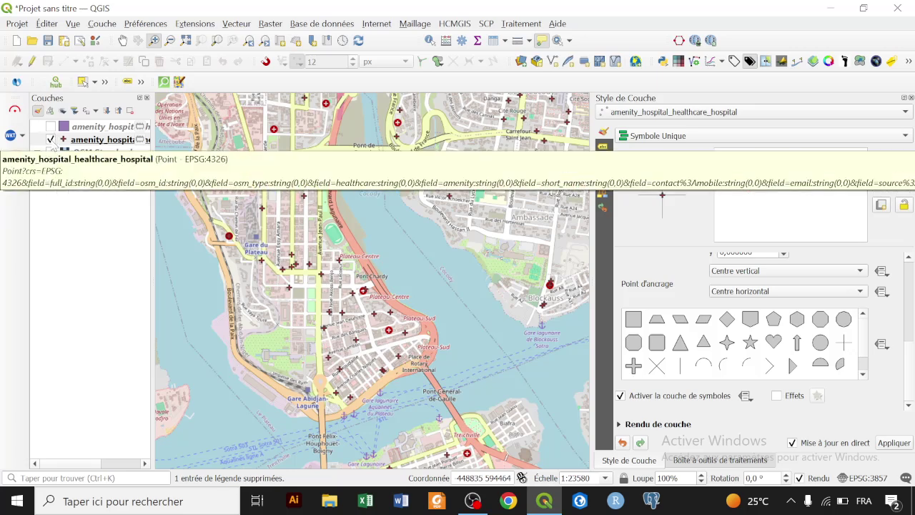
pyautogui.click(56, 142)
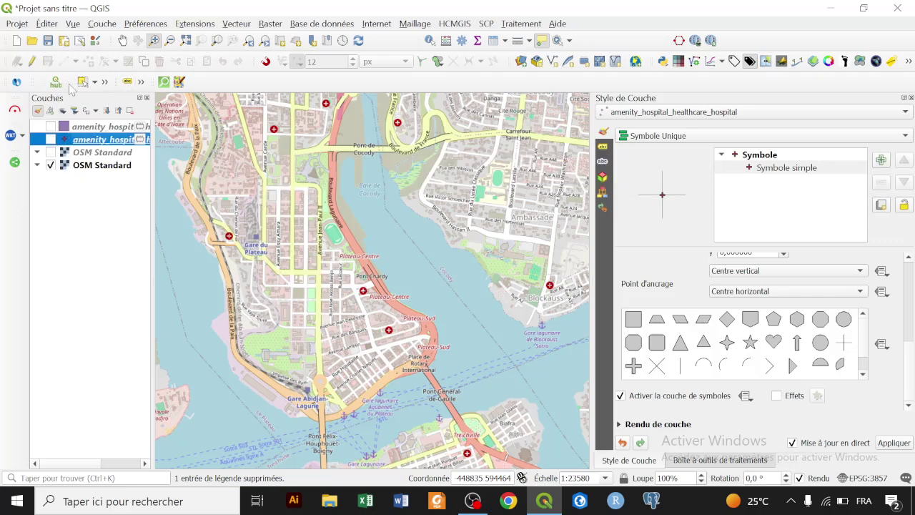
# Reopen the QuickOSM quick query and load the Installations/Santé preset for a new query.
pyautogui.click(163, 82)
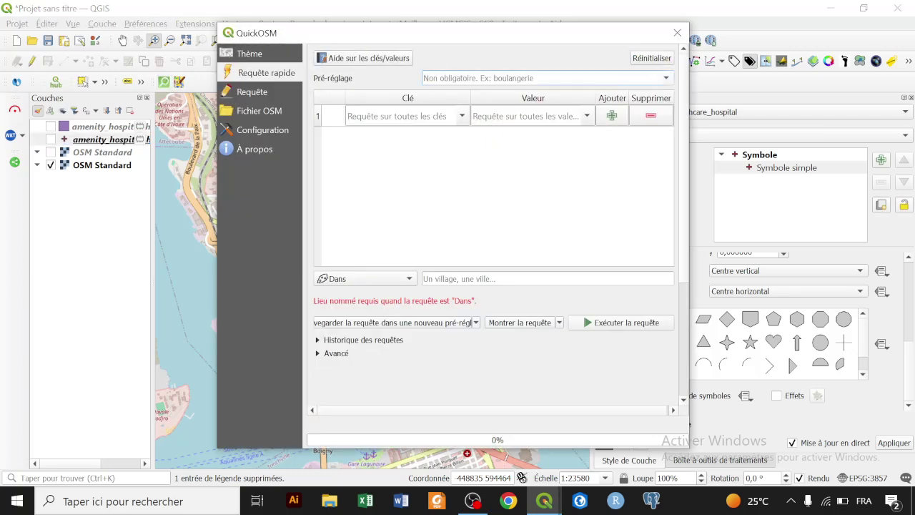
pyautogui.write('s/Sant')
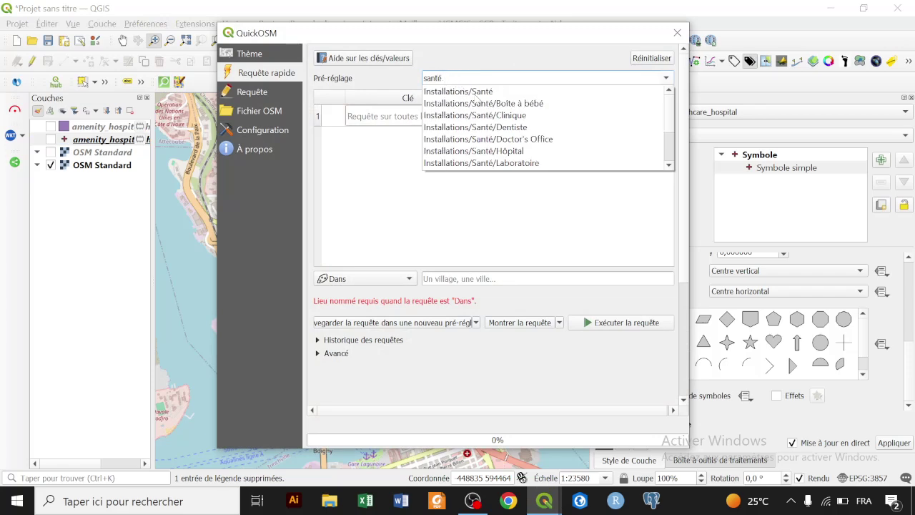
pyautogui.write('é')
pyautogui.click(476, 94)
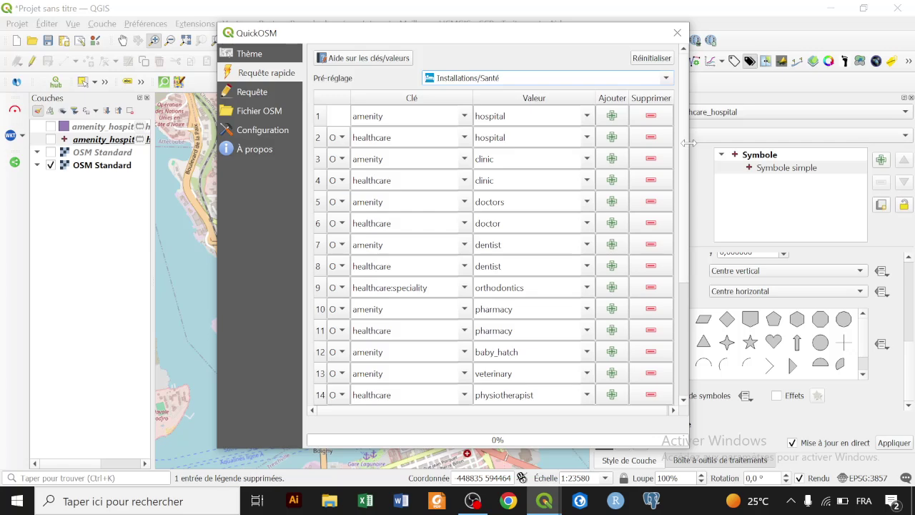
# Limit the Installations/Santé query to the canvas extent and expand its advanced options.
pyautogui.moveTo(684, 143); pyautogui.dragTo(688, 316)
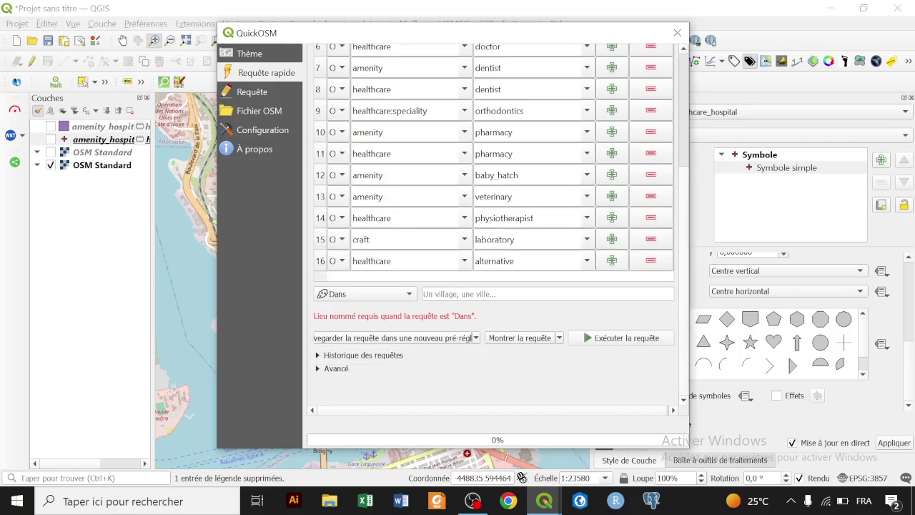
pyautogui.click(335, 297)
pyautogui.click(347, 320)
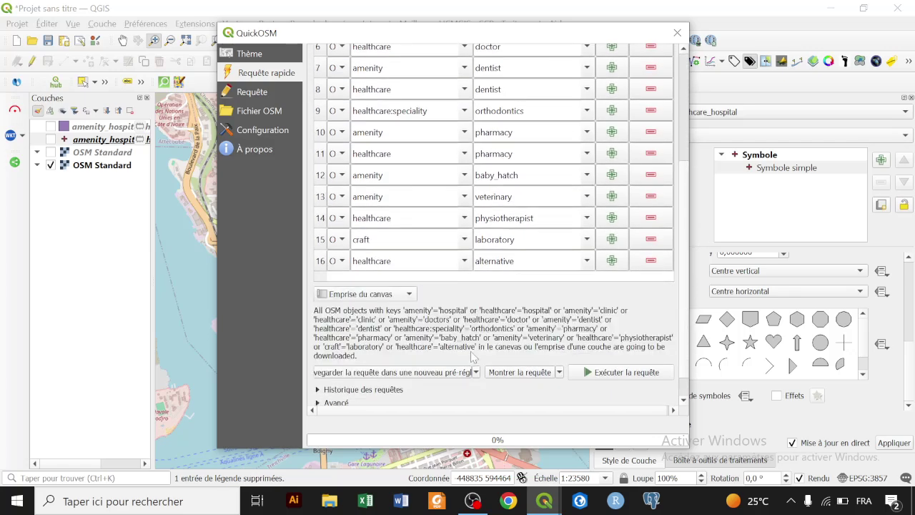
pyautogui.scroll(-2, 680, 240)
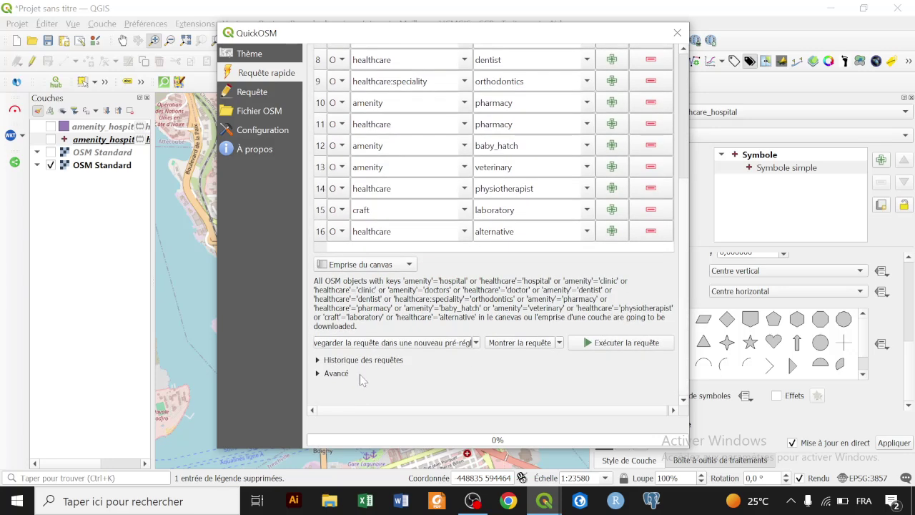
pyautogui.click(318, 373)
pyautogui.scroll(-4, 414, 314)
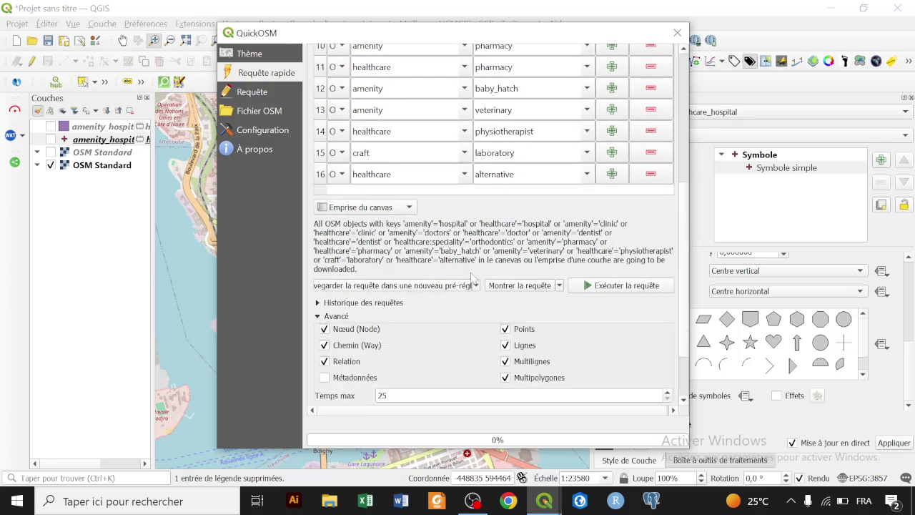
# Exclude lines, multilines and multipolygons so the query outputs only points, and run it.
pyautogui.click(524, 345)
pyautogui.click(526, 361)
pyautogui.click(524, 378)
pyautogui.moveTo(683, 326); pyautogui.dragTo(684, 358)
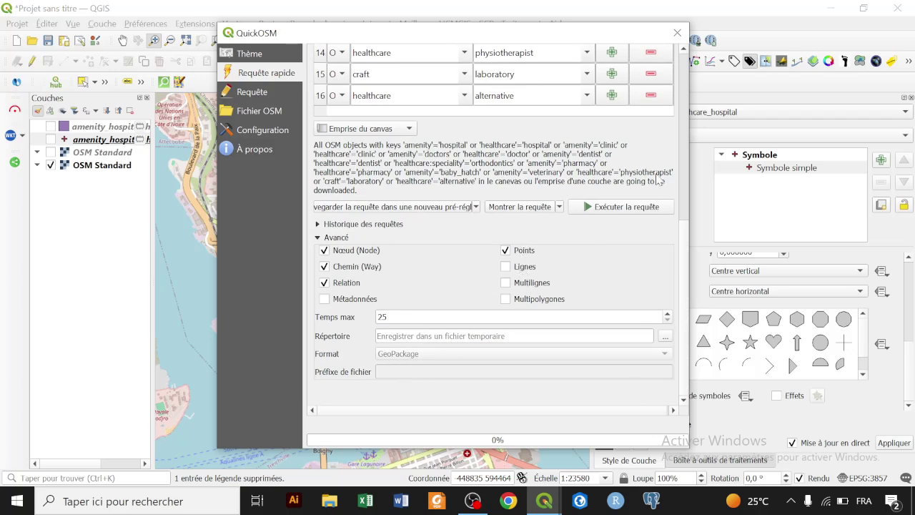
pyautogui.click(639, 208)
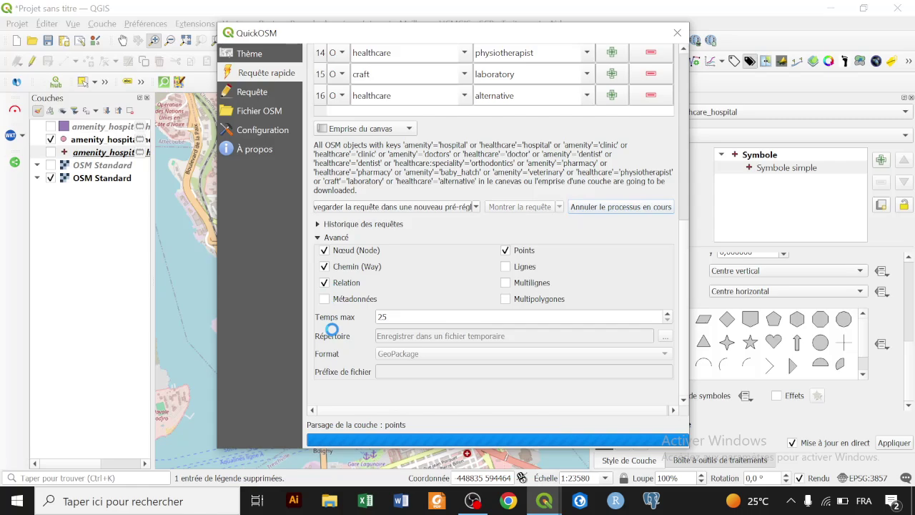
# Uncover the map and compare it with and without the newly downloaded health point layer.
pyautogui.moveTo(632, 40); pyautogui.dragTo(724, 407)
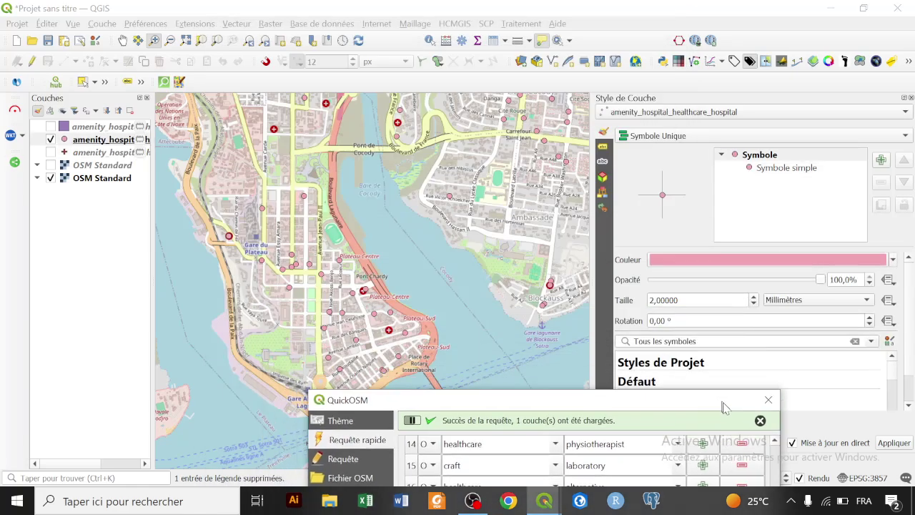
pyautogui.click(51, 141)
pyautogui.click(50, 139)
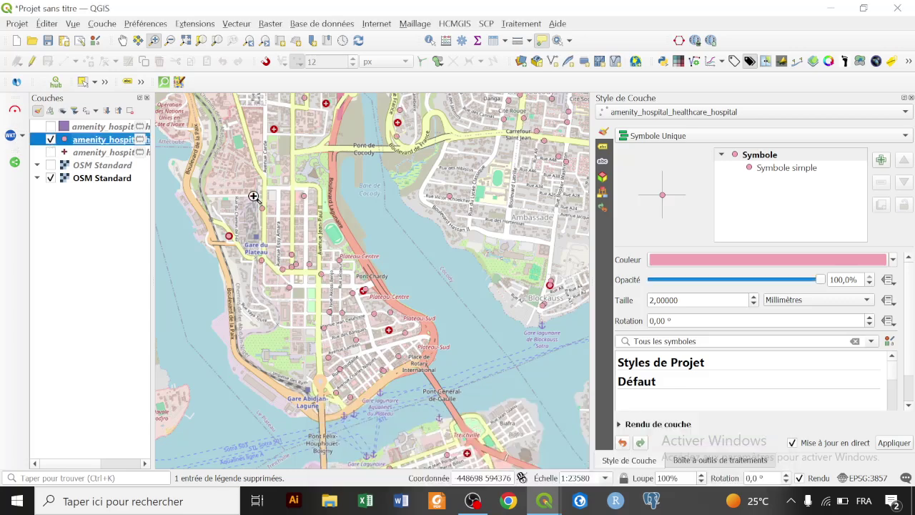
# Bring the QuickOSM window back over the map and examine the maximum time setting in the advanced options.
pyautogui.click(545, 503)
pyautogui.click(547, 503)
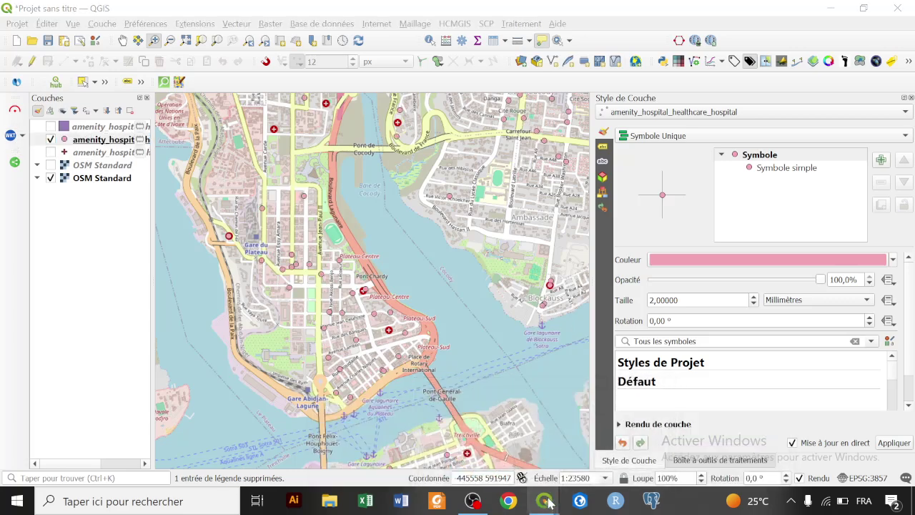
pyautogui.click(547, 504)
pyautogui.click(651, 448)
pyautogui.moveTo(568, 412); pyautogui.dragTo(551, 12)
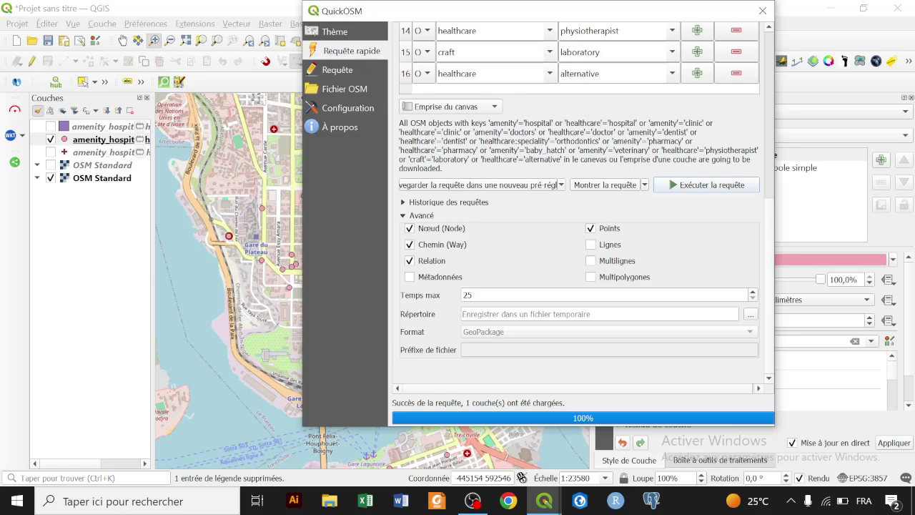
pyautogui.doubleClick(467, 295)
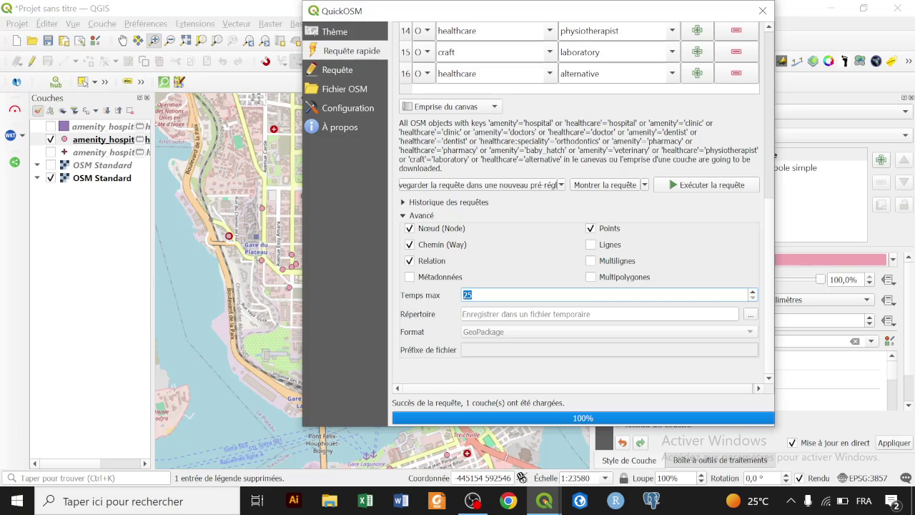
pyautogui.write('25')
pyautogui.doubleClick(467, 296)
pyautogui.write('25')
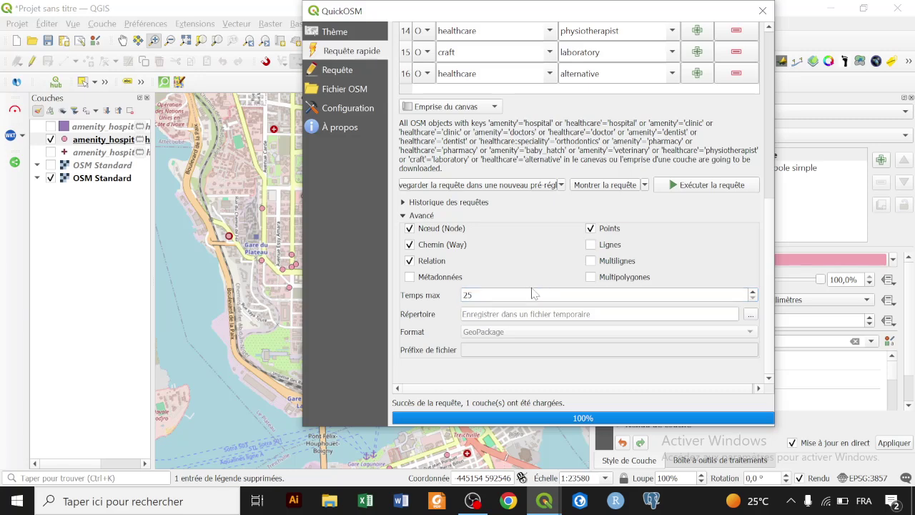
pyautogui.doubleClick(466, 295)
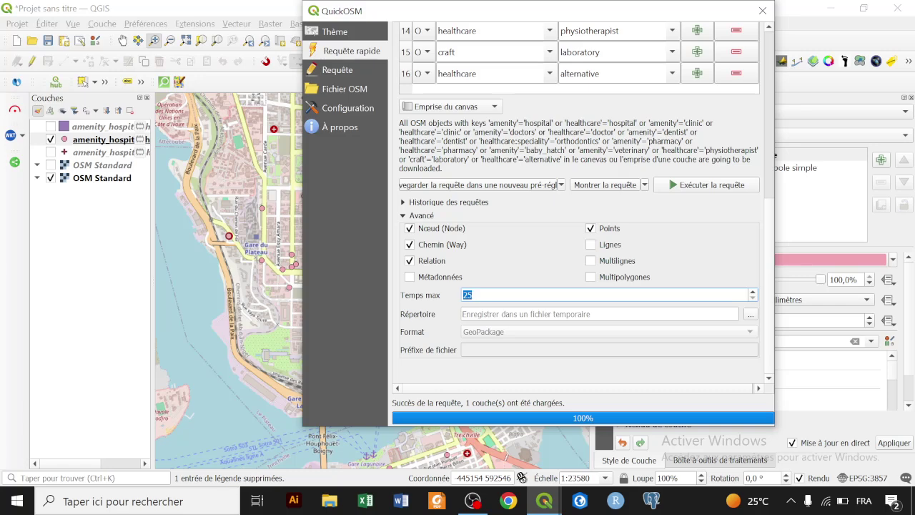
pyautogui.click(469, 295)
# Review the preset's key and value rows and look at the first row's list of available keys.
pyautogui.moveTo(770, 214); pyautogui.dragTo(760, 36)
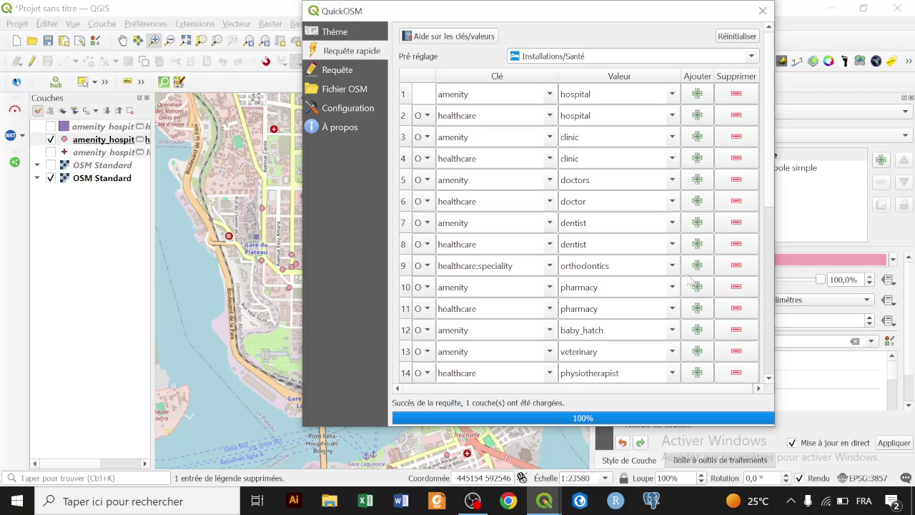
pyautogui.scroll(-5, 765, 81)
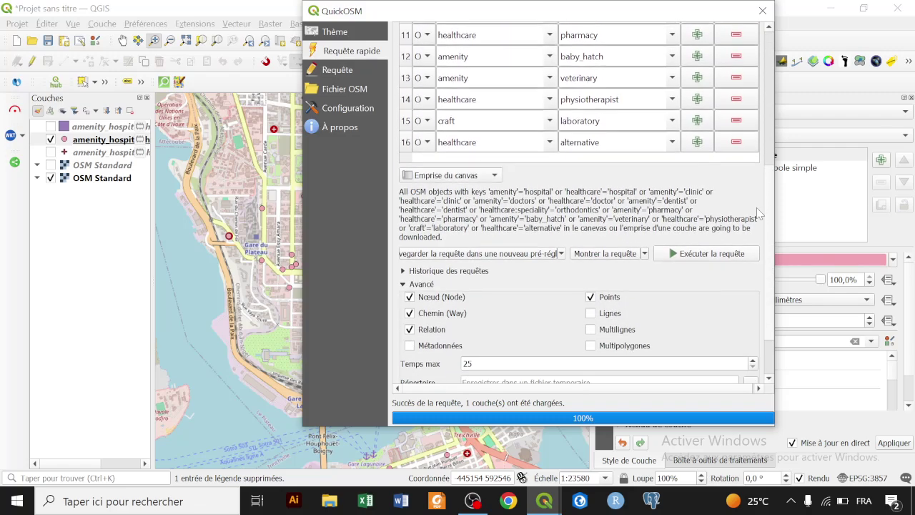
pyautogui.scroll(4, 758, 130)
pyautogui.scroll(3, 758, 130)
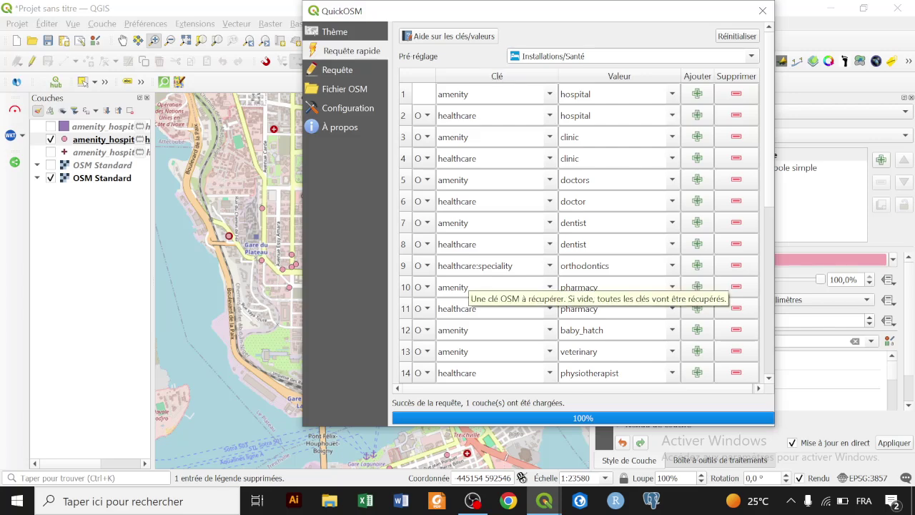
pyautogui.click(549, 98)
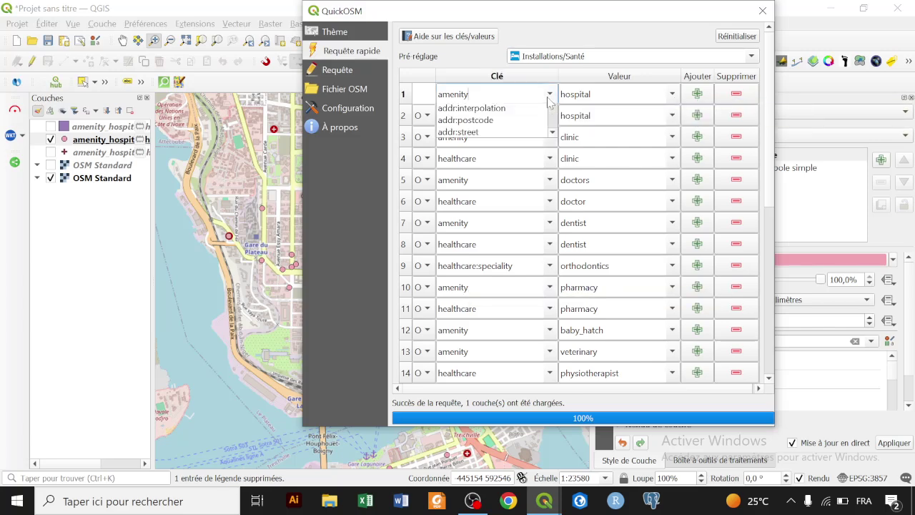
pyautogui.click(548, 97)
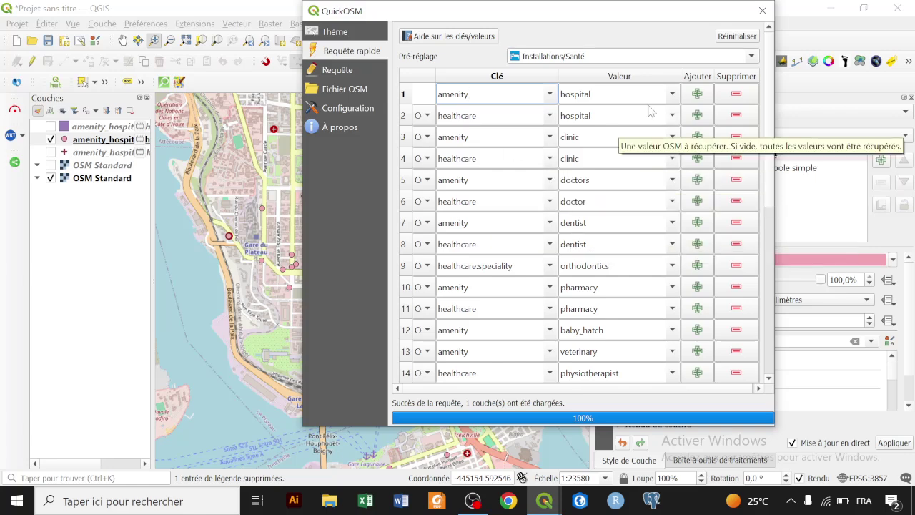
# Clear the Installations/Santé preset and reopen QuickOSM with an empty quick query.
pyautogui.moveTo(698, 56); pyautogui.dragTo(453, 61)
pyautogui.press('BackSpace')
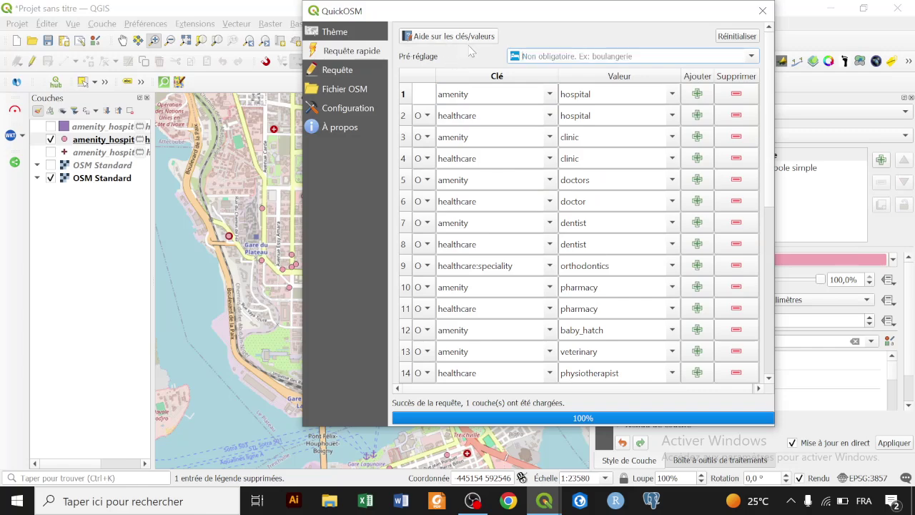
pyautogui.click(763, 11)
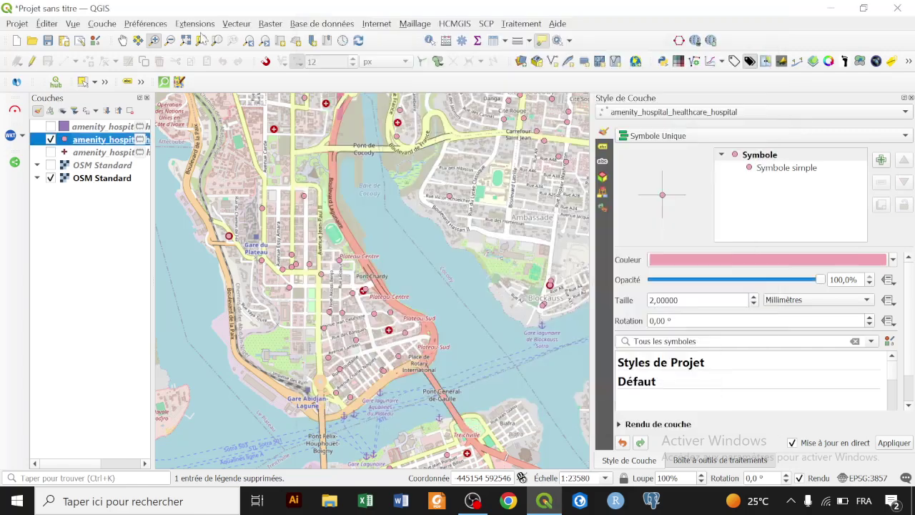
pyautogui.click(164, 82)
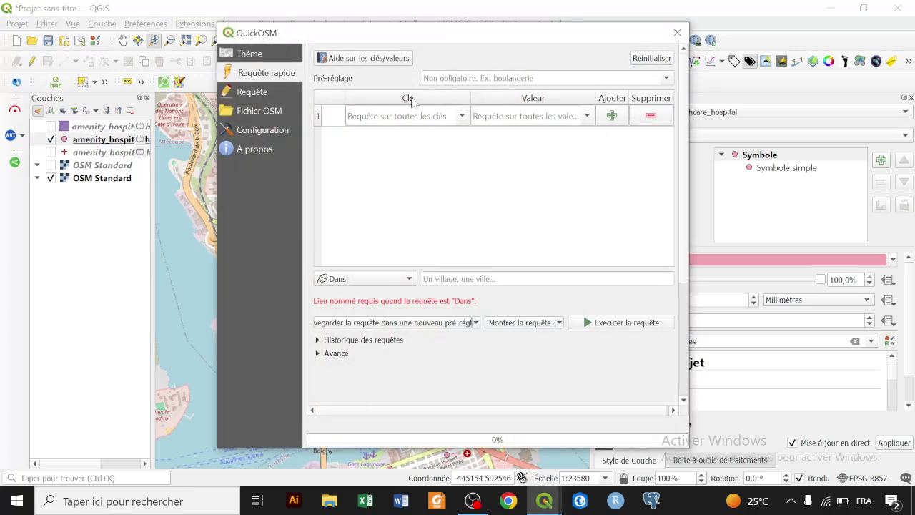
# Set the first query row's key to healthcare and its value to hospital.
pyautogui.click(462, 116)
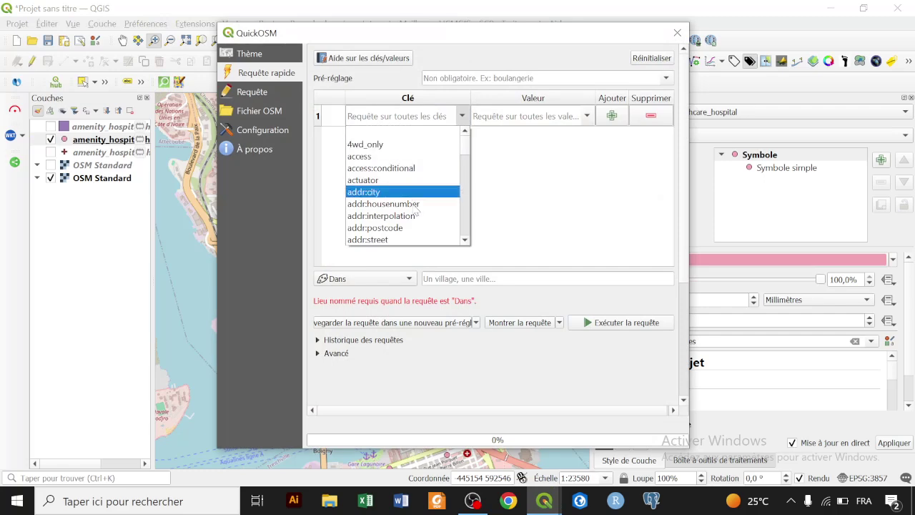
pyautogui.moveTo(466, 143); pyautogui.dragTo(475, 228)
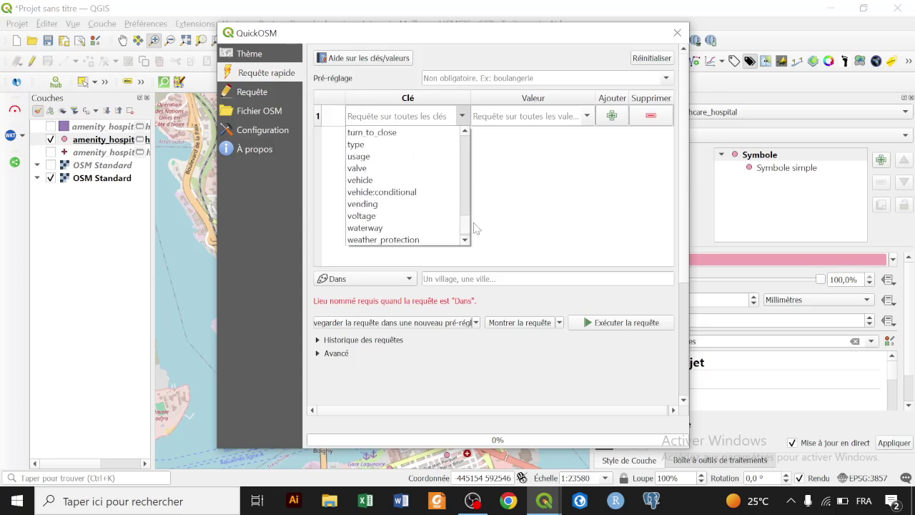
pyautogui.scroll(2, 409, 159)
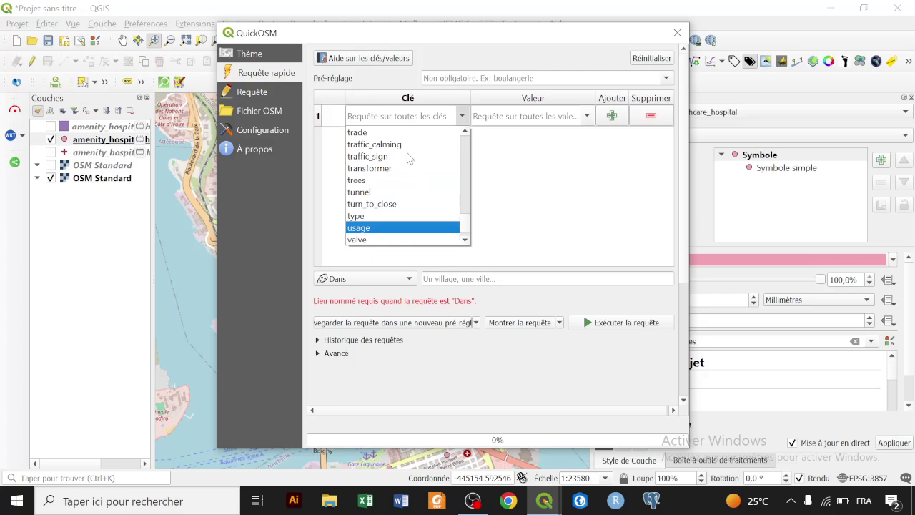
pyautogui.scroll(10, 411, 156)
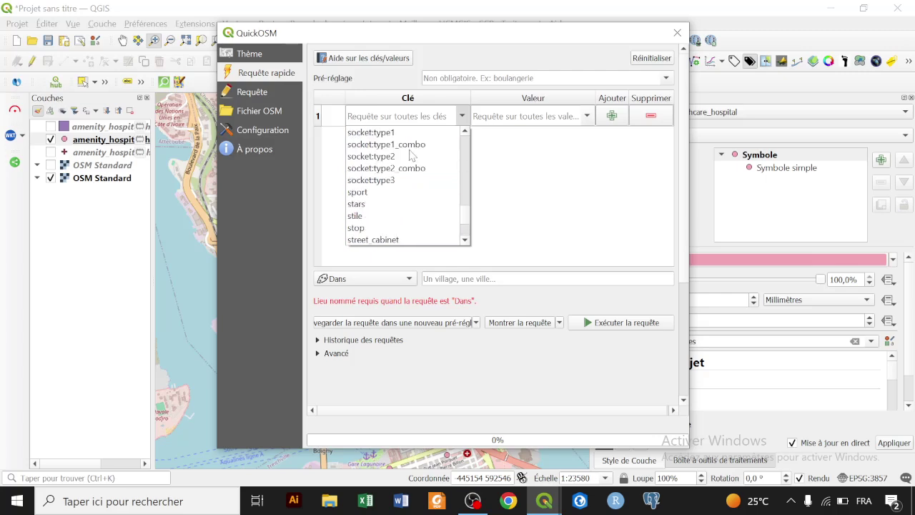
pyautogui.scroll(10, 411, 155)
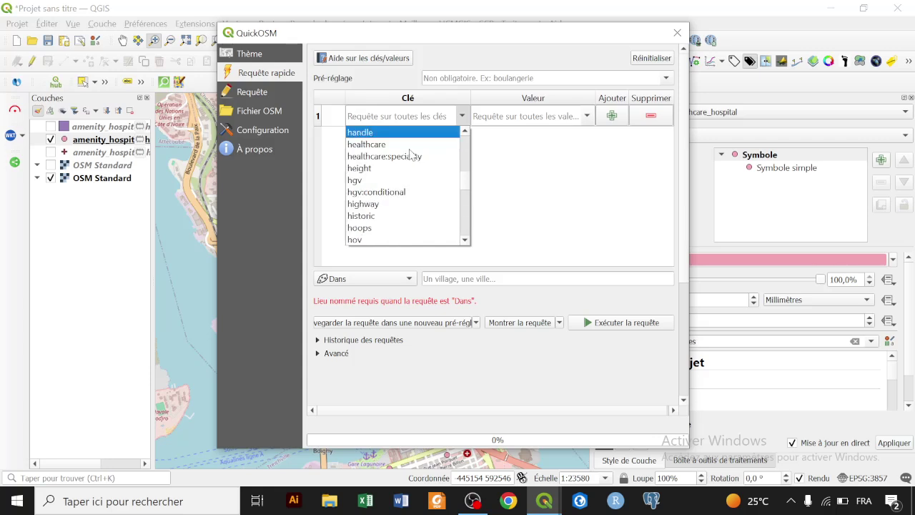
pyautogui.click(410, 144)
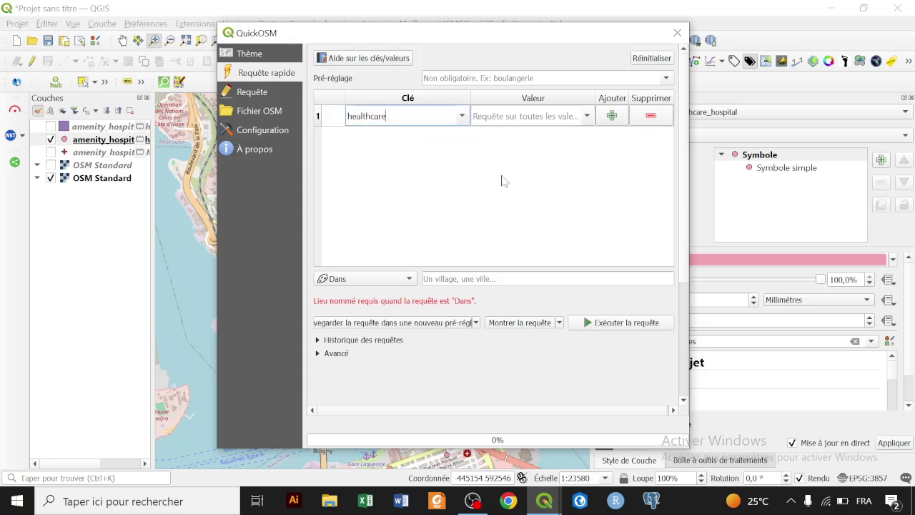
pyautogui.click(588, 120)
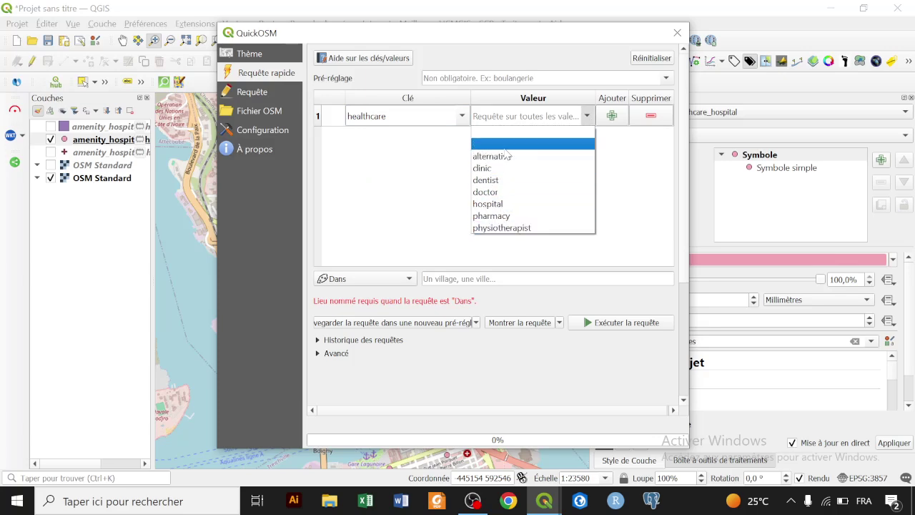
pyautogui.click(503, 205)
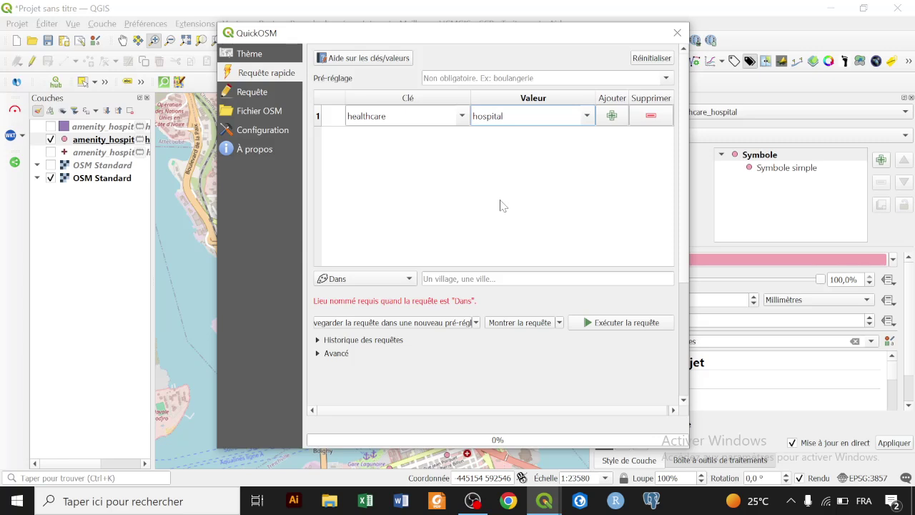
# Limit the healthcare=hospital query to the canvas extent, expand the advanced options and run it with all geometry types.
pyautogui.click(361, 281)
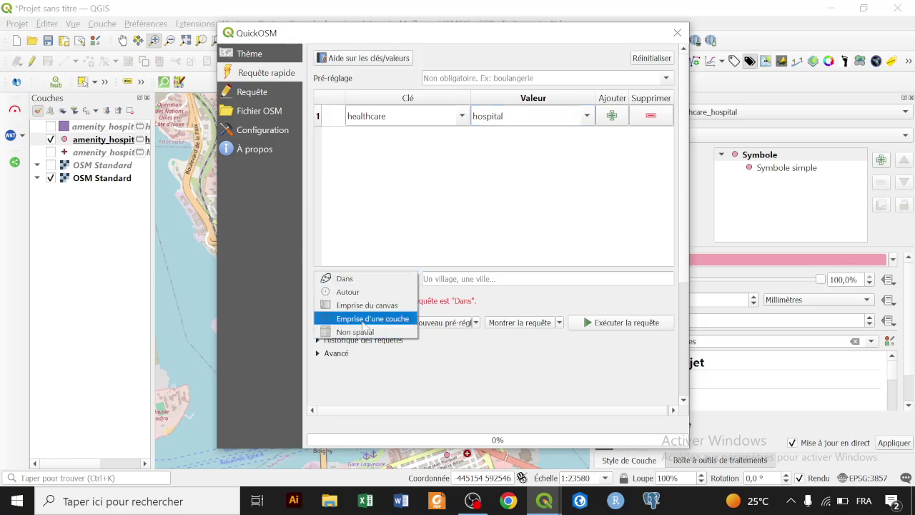
pyautogui.click(366, 306)
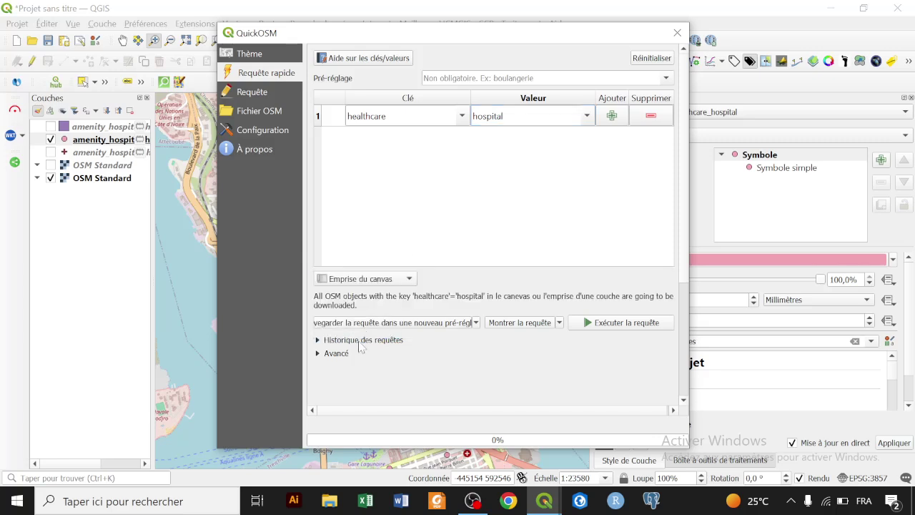
pyautogui.click(319, 354)
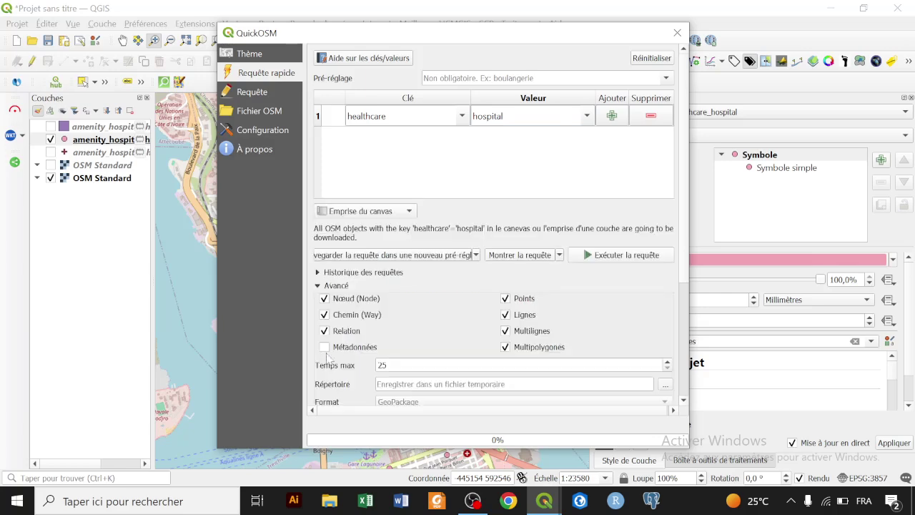
pyautogui.click(601, 256)
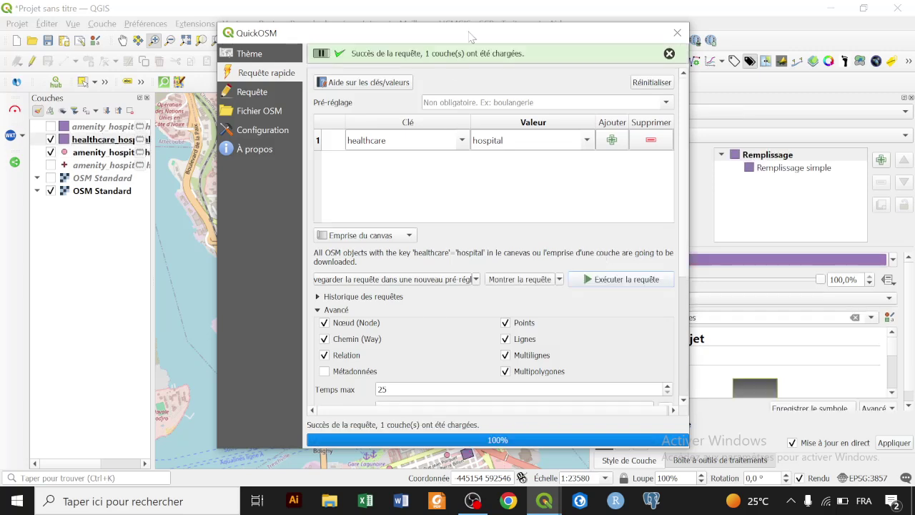
# Move the QuickOSM window off the map and check the healthcare_hospital polygon layer by toggling its visibility.
pyautogui.moveTo(499, 40); pyautogui.dragTo(498, 447)
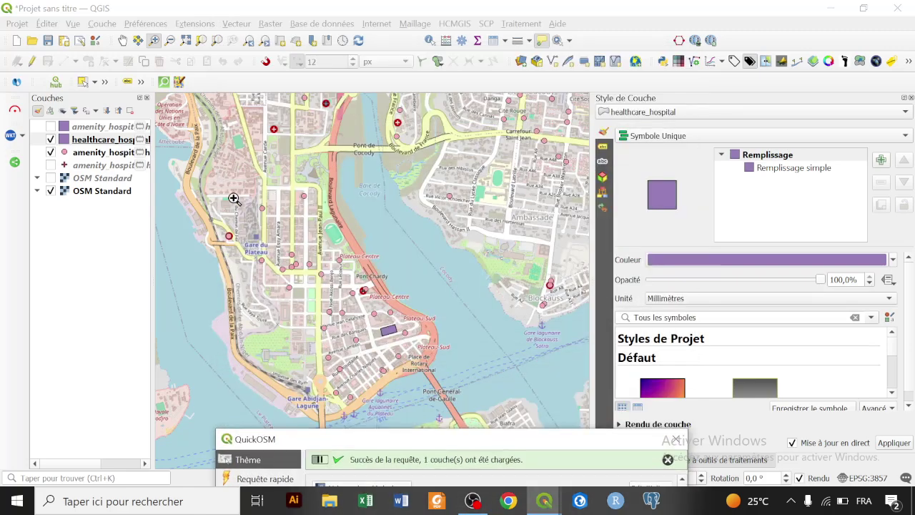
pyautogui.click(49, 140)
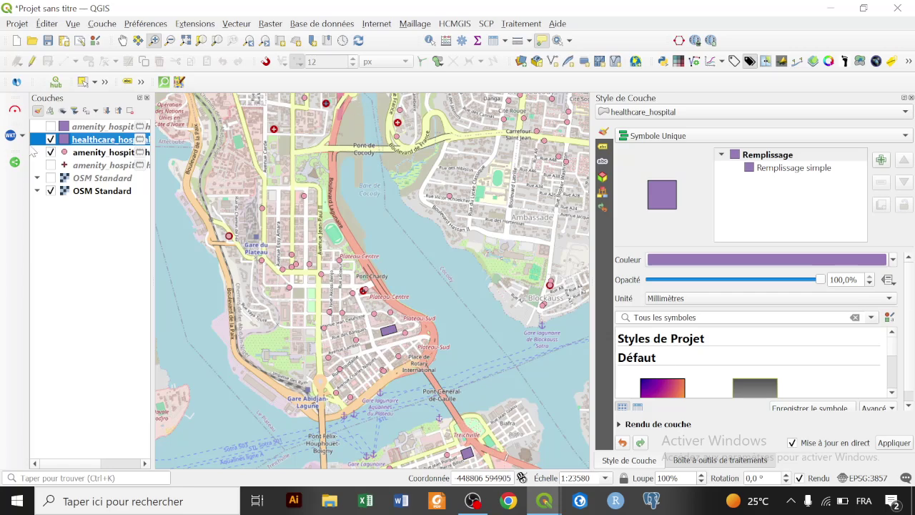
# Check the amenity_hospital polygon layer by toggling its visibility and bring the QuickOSM window back fully into view.
pyautogui.click(50, 126)
pyautogui.click(51, 126)
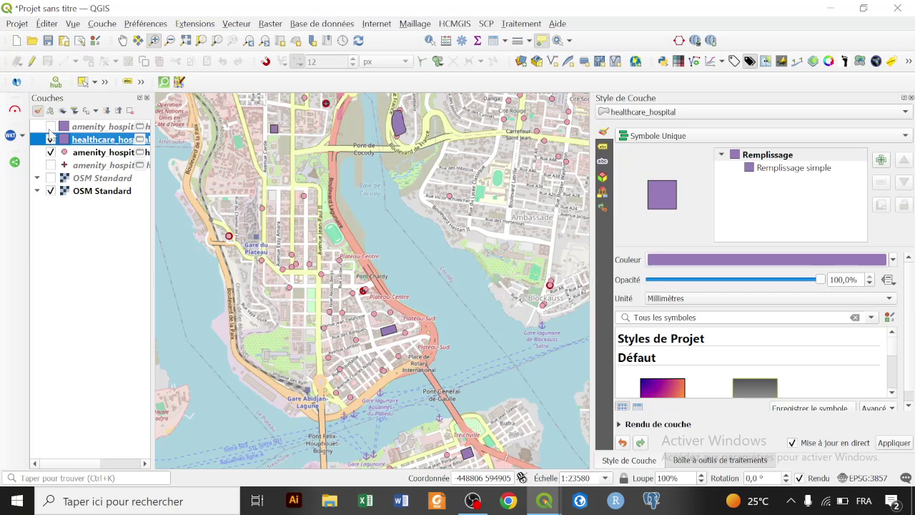
pyautogui.click(544, 501)
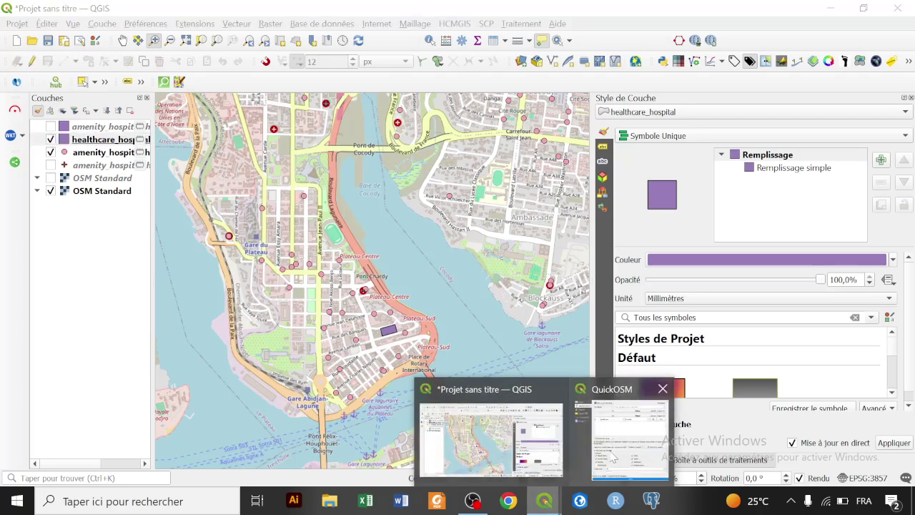
pyautogui.click(625, 429)
pyautogui.moveTo(537, 444); pyautogui.dragTo(554, 25)
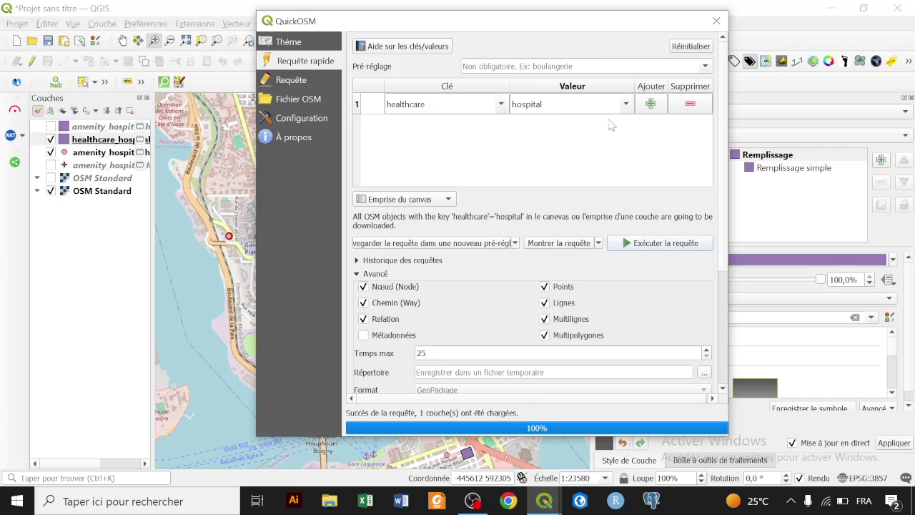
# Remove the healthcare=hospital row from the quick query and load the Installations/Santé preset.
pyautogui.click(691, 106)
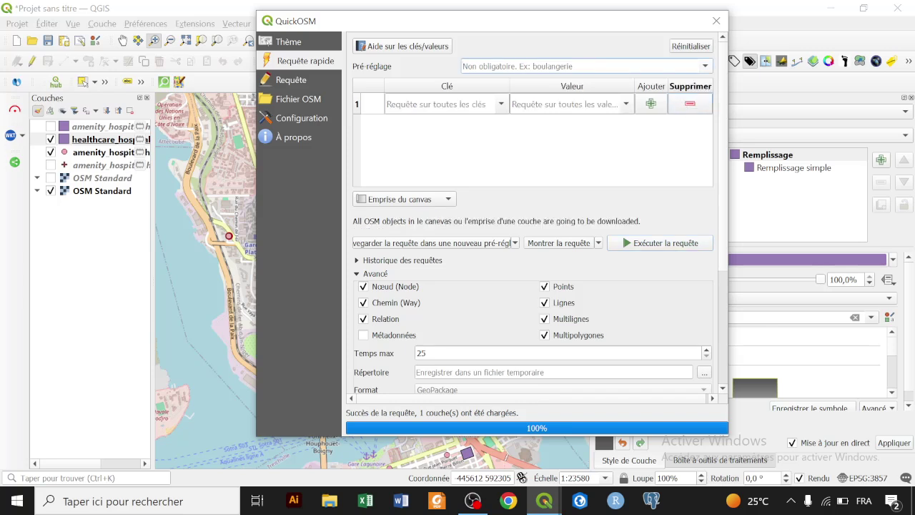
pyautogui.click(658, 67)
pyautogui.write('Santé')
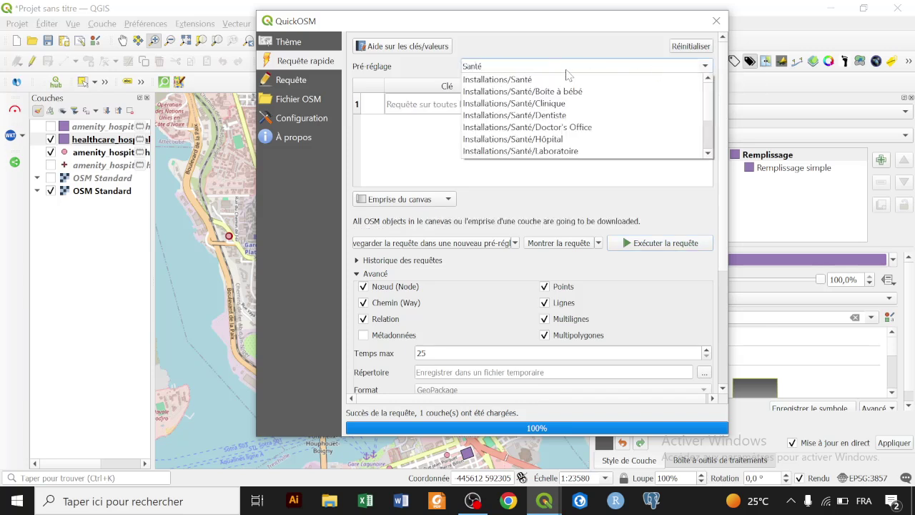
pyautogui.press('Down')
pyautogui.press('Return')
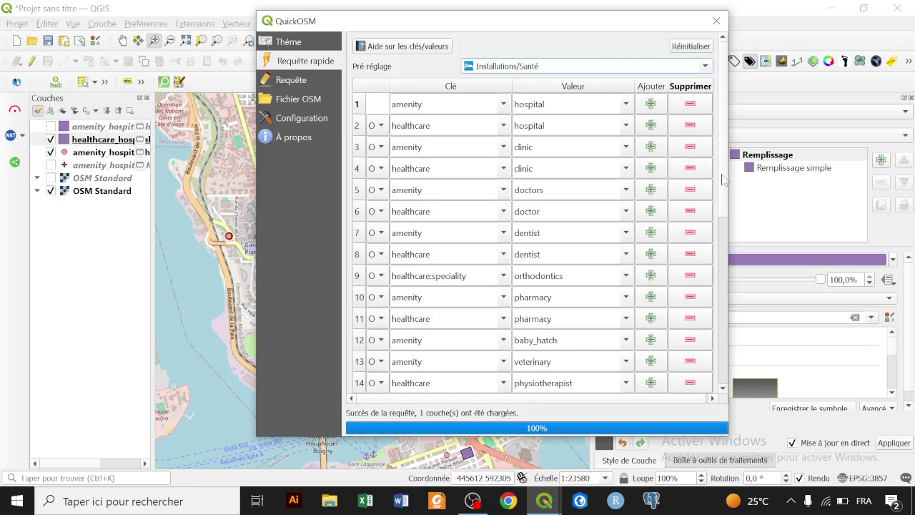
# Remove the amenity=pharmacy, healthcare=pharmacy and amenity=baby_hatch rows from the Installations/Santé query.
pyautogui.scroll(-3, 687, 197)
pyautogui.click(684, 191)
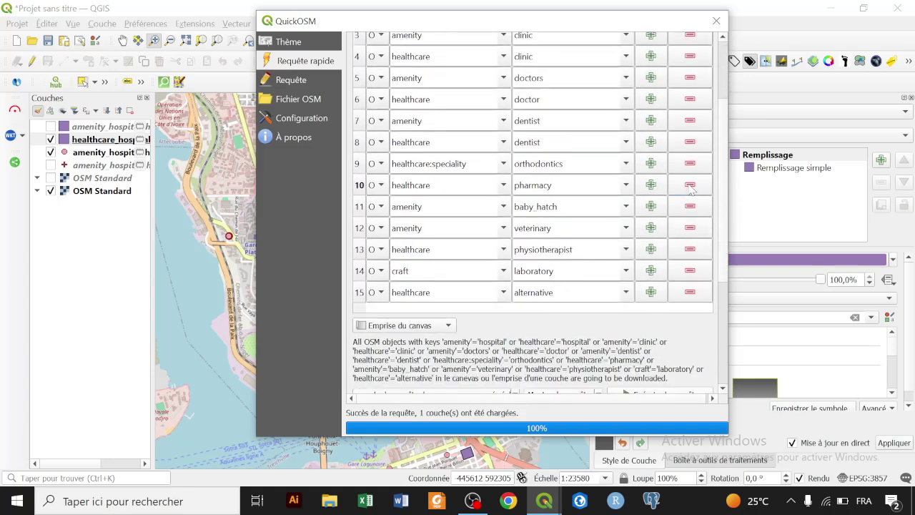
pyautogui.click(689, 190)
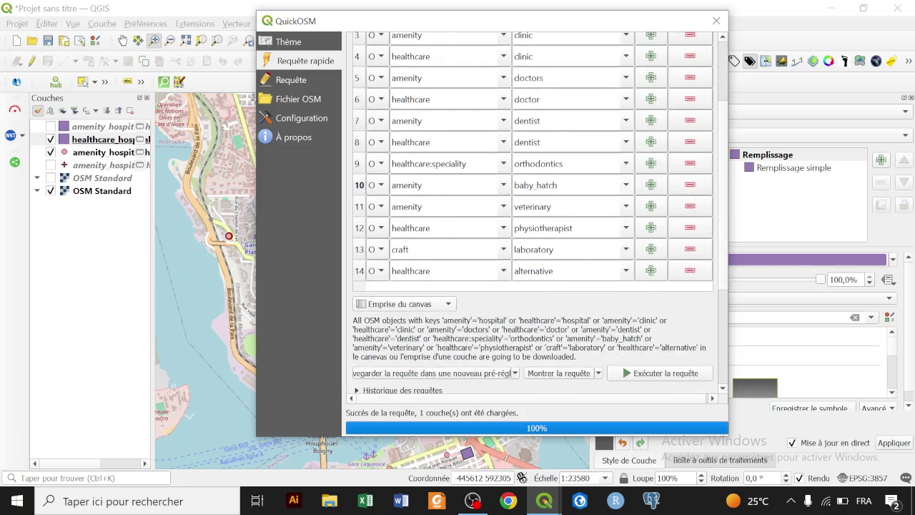
pyautogui.click(690, 186)
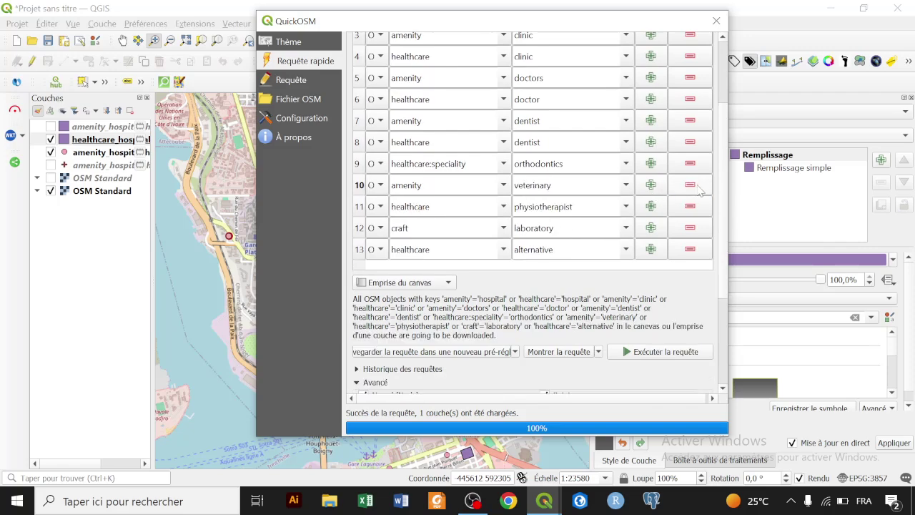
pyautogui.scroll(-3, 718, 236)
pyautogui.scroll(1, 719, 231)
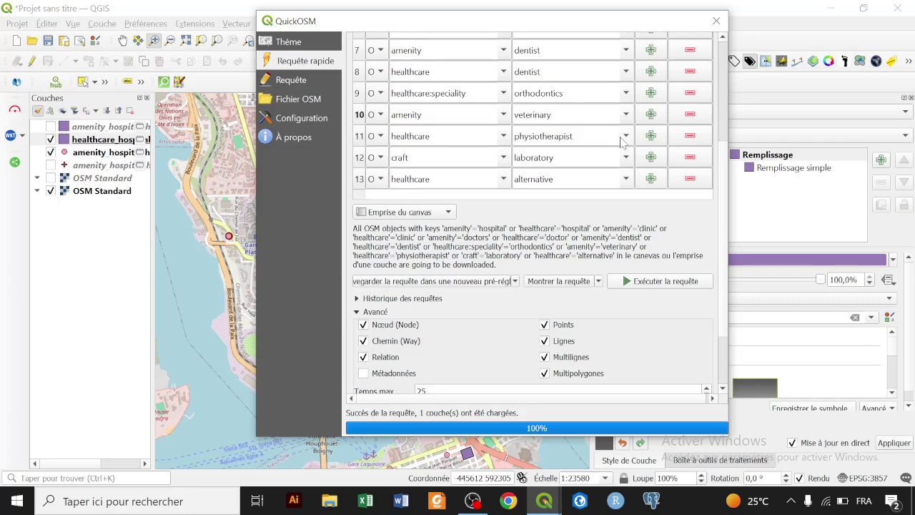
# Remove the veterinary, craft=laboratory, healthcare=alternative and both dentist rows from the query.
pyautogui.click(692, 116)
pyautogui.click(691, 138)
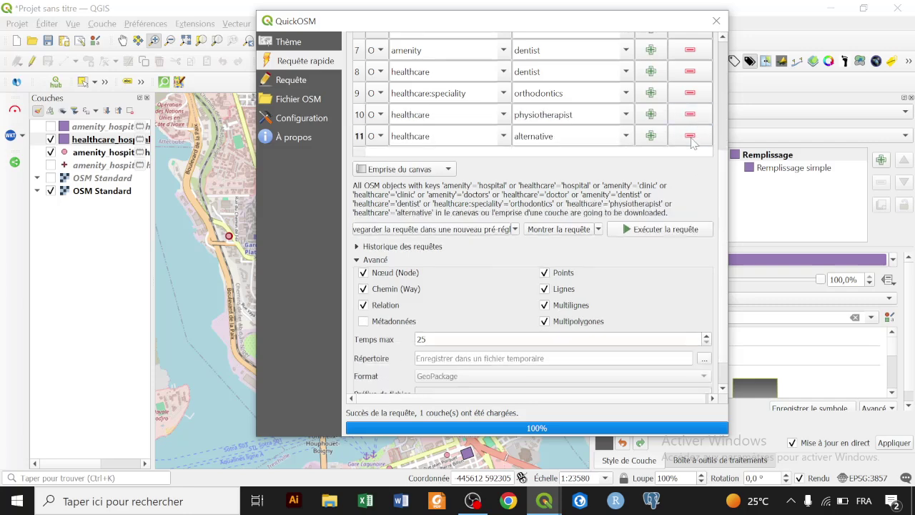
pyautogui.click(691, 136)
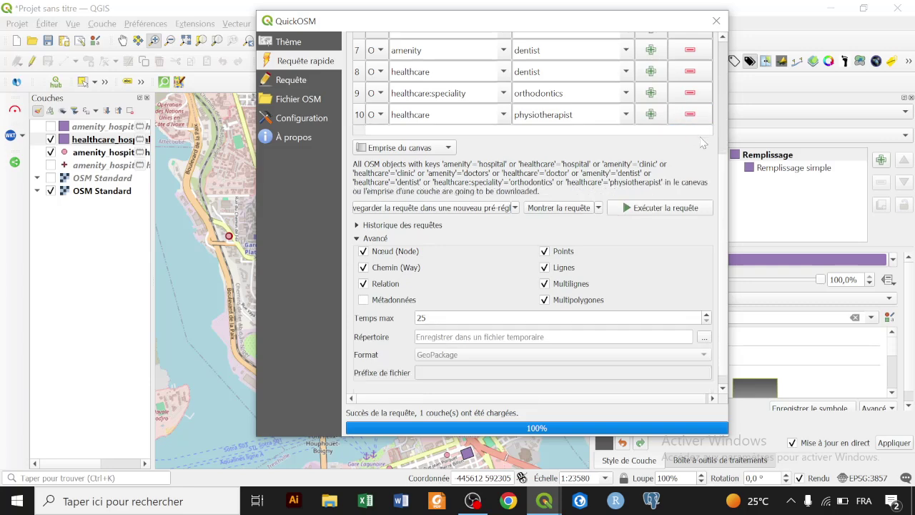
pyautogui.click(691, 71)
pyautogui.click(691, 53)
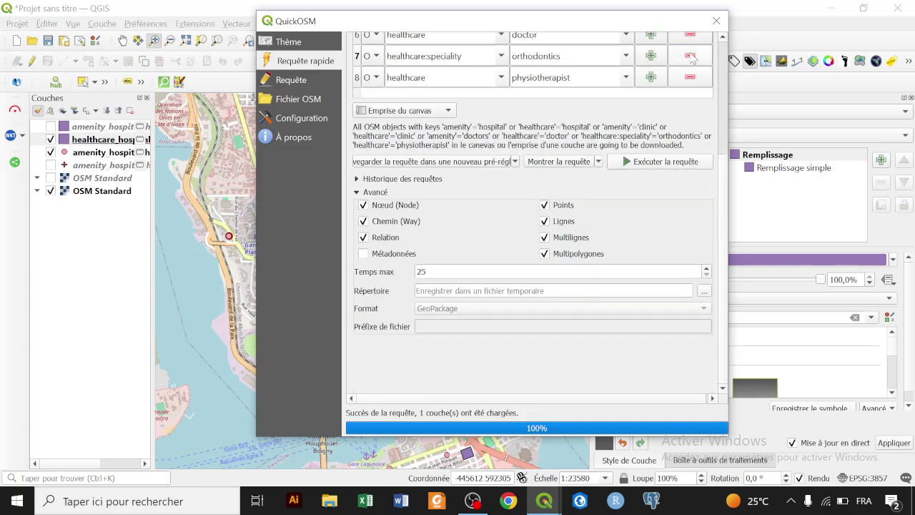
# Restrict the health query on the canvas extent to point geometries only, run it and close QuickOSM.
pyautogui.click(443, 113)
pyautogui.click(443, 113)
pyautogui.click(571, 237)
pyautogui.click(569, 222)
pyautogui.click(656, 161)
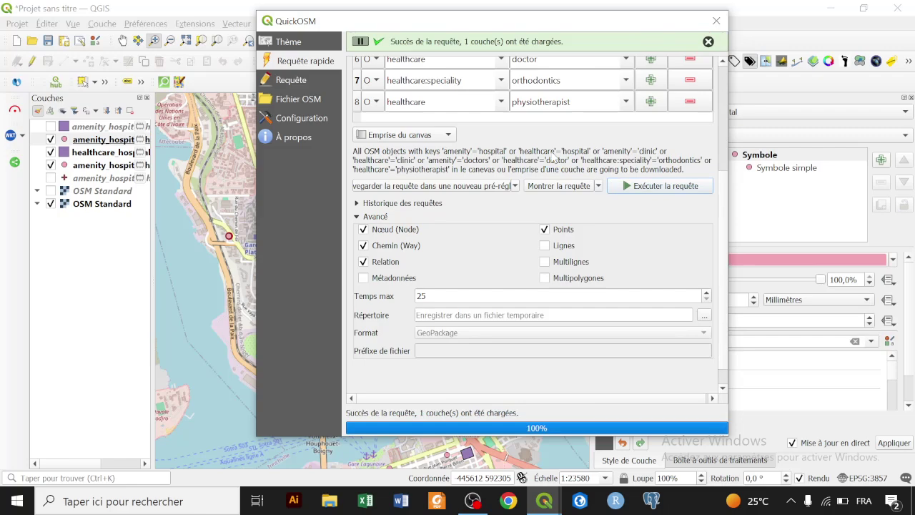
pyautogui.click(716, 20)
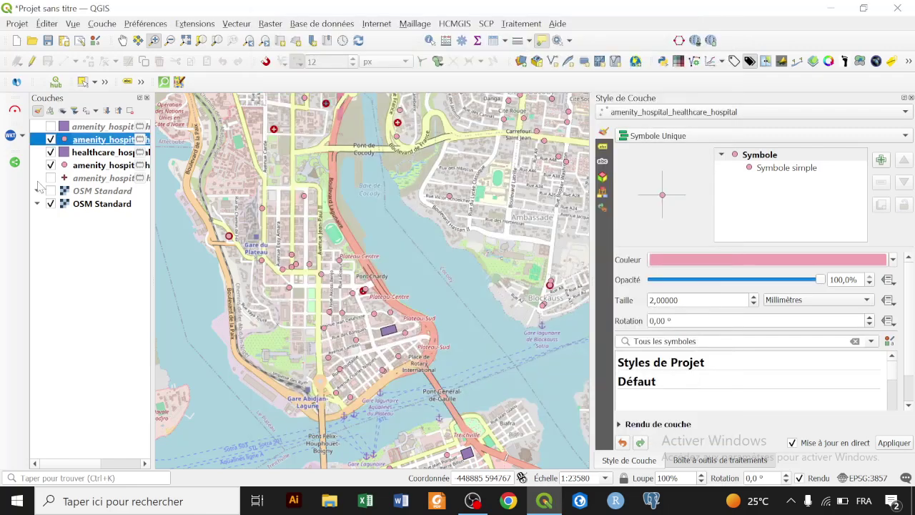
# Compare the new health point layer with the earlier one by toggling layer visibility, and hide all downloaded layers.
pyautogui.click(51, 139)
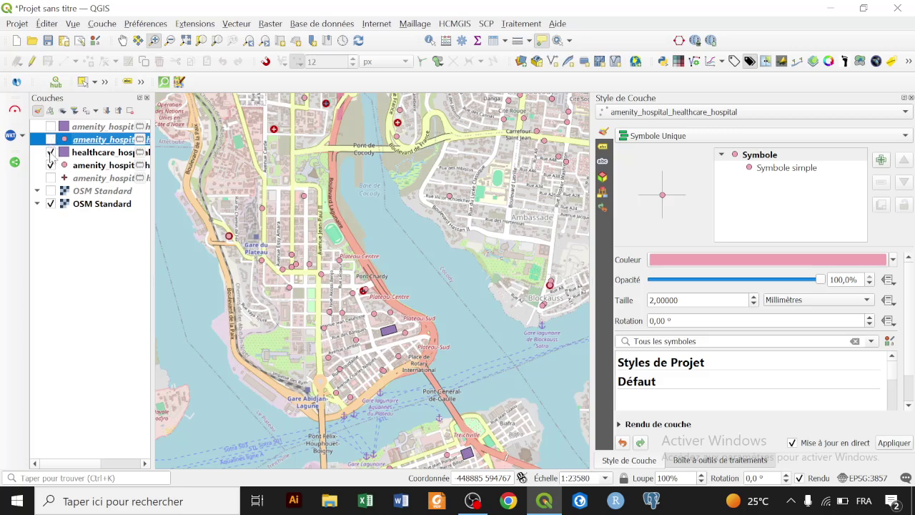
pyautogui.click(50, 152)
pyautogui.click(50, 140)
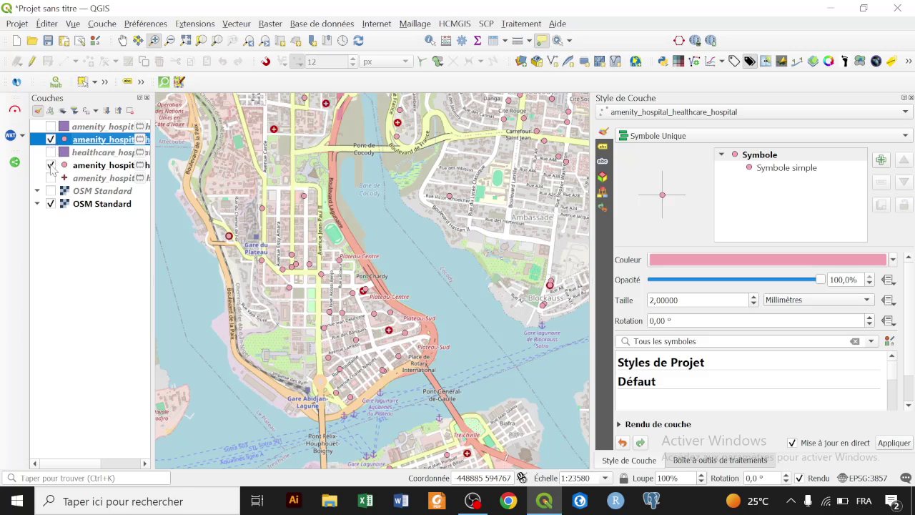
pyautogui.click(50, 166)
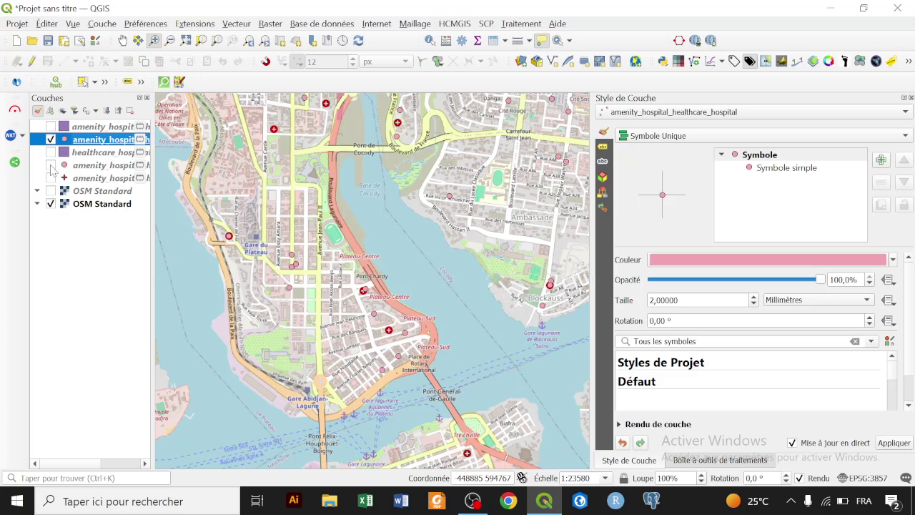
pyautogui.click(50, 165)
pyautogui.click(50, 165)
pyautogui.click(50, 139)
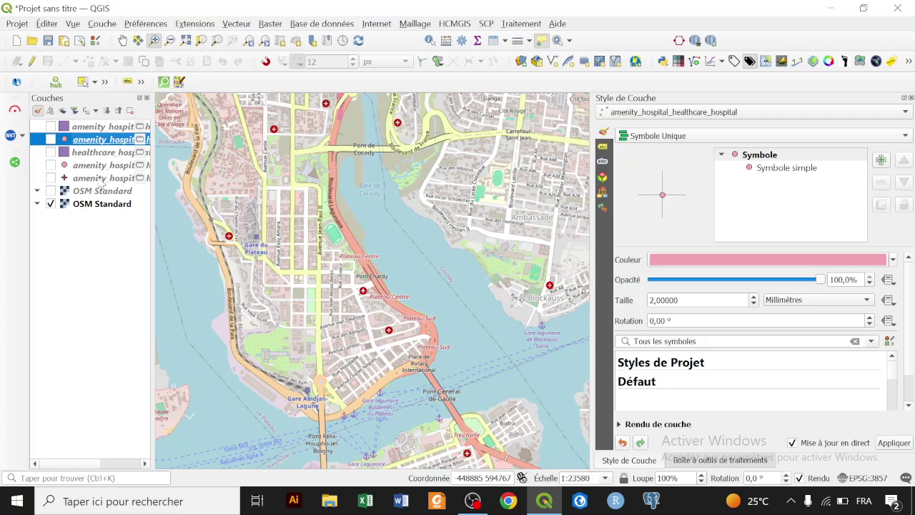
# Remove all five downloaded amenity_hospital and healthcare_hospital layers from the project.
pyautogui.click(102, 179)
pyautogui.keyDown('shift'); pyautogui.click(106, 128); pyautogui.keyUp('shift')
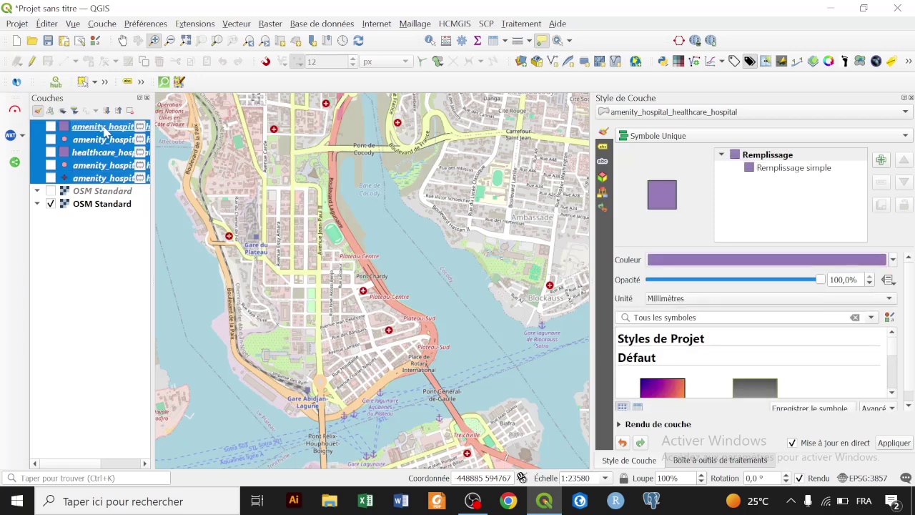
pyautogui.press('Delete')
pyautogui.press('Escape')
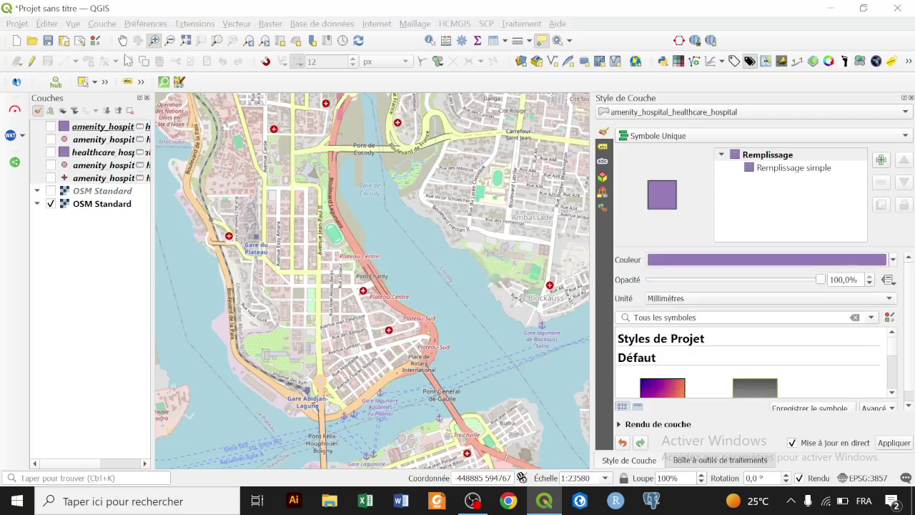
# Reopen QuickOSM, search the quick query presets for "route" and load the Routes/Barrières preset.
pyautogui.click(164, 82)
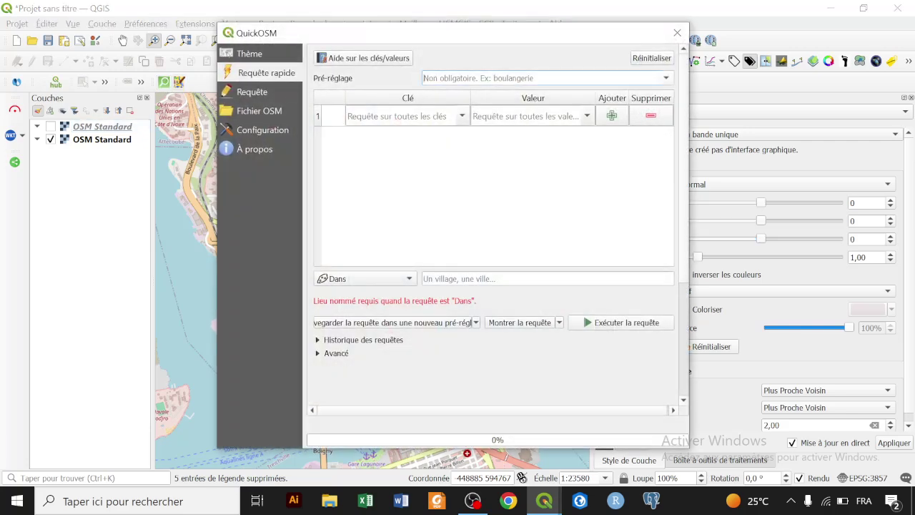
pyautogui.click(461, 80)
pyautogui.write('rout')
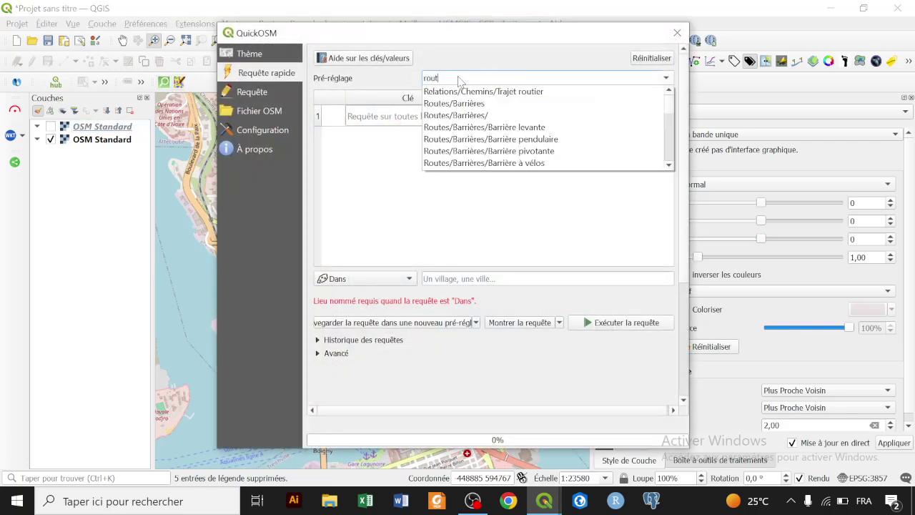
pyautogui.write('e')
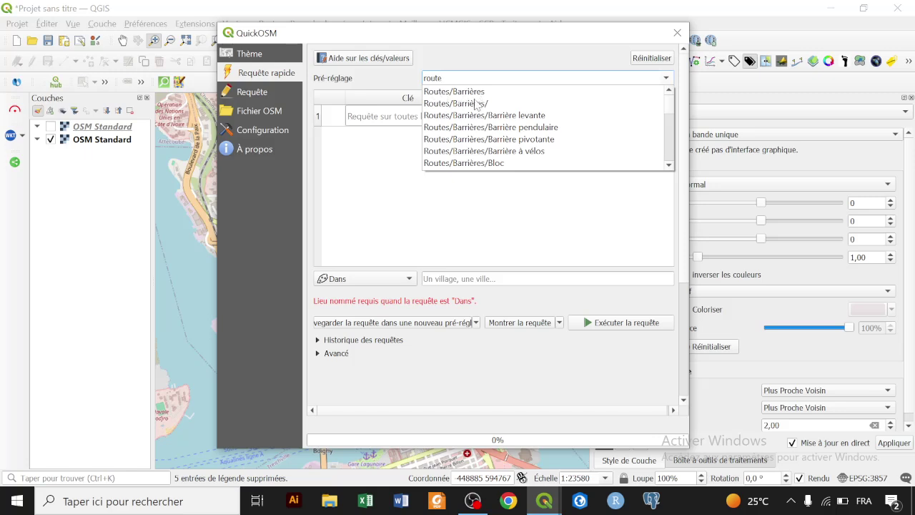
pyautogui.scroll(-3, 506, 120)
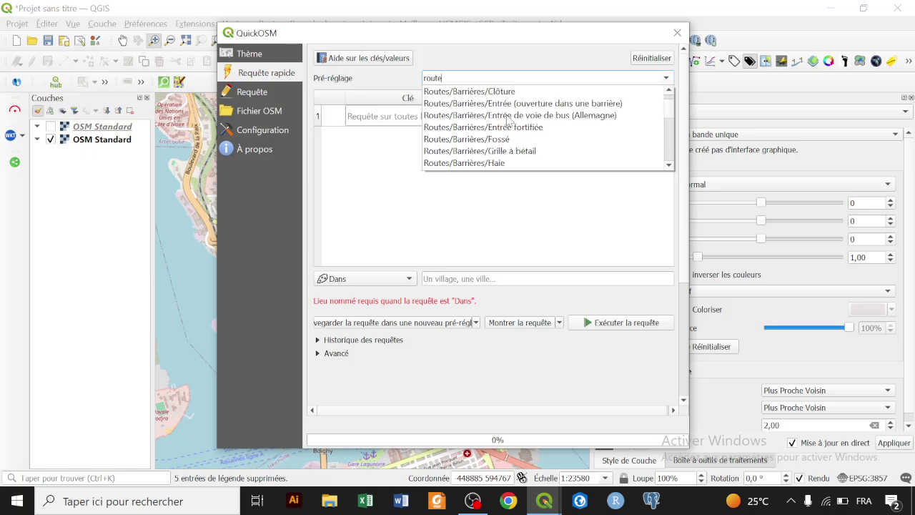
pyautogui.scroll(3, 508, 120)
pyautogui.scroll(-1, 512, 121)
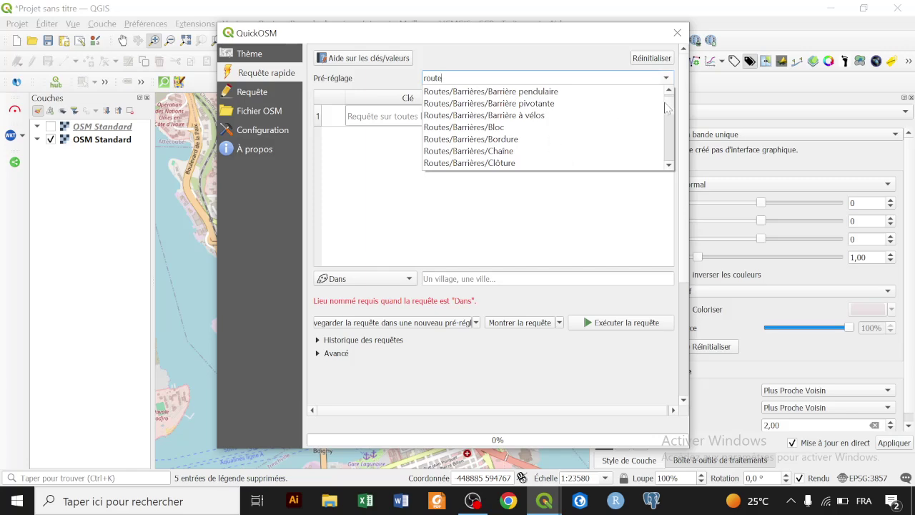
pyautogui.moveTo(666, 107); pyautogui.dragTo(673, 122)
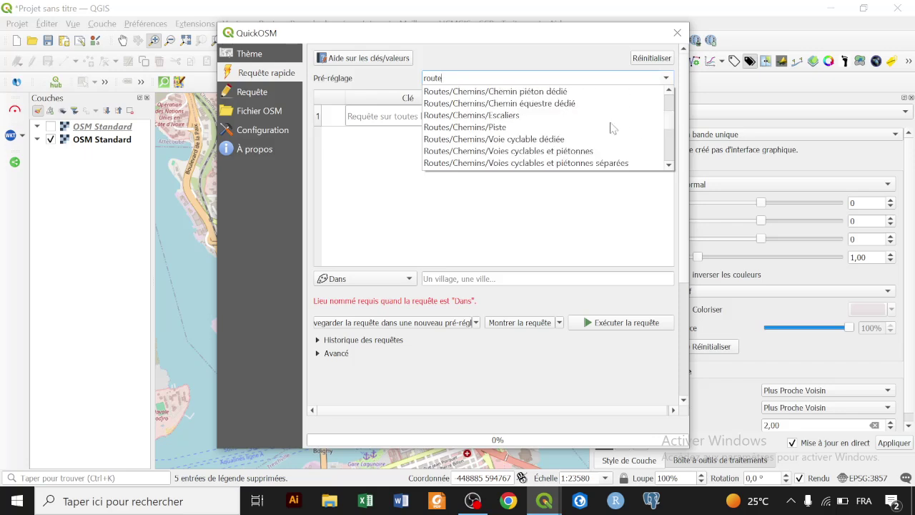
pyautogui.moveTo(667, 124); pyautogui.dragTo(674, 85)
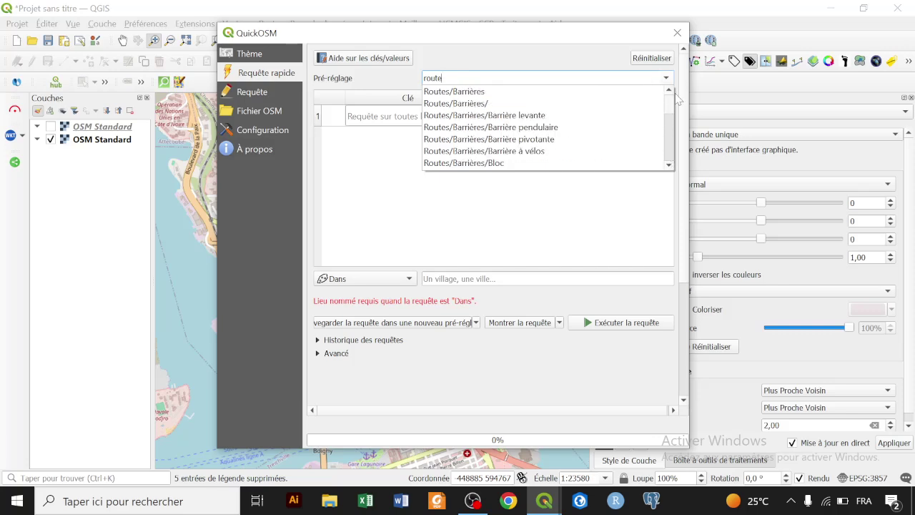
pyautogui.click(449, 92)
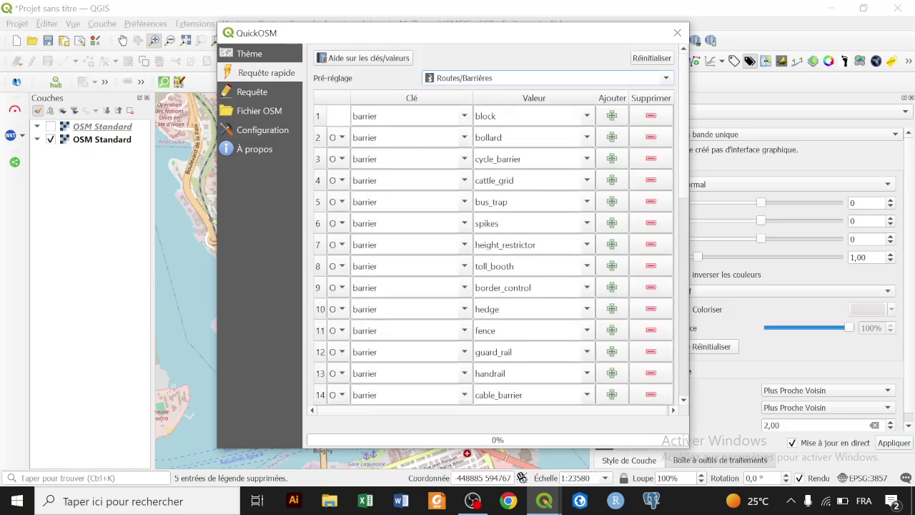
# Search the quick query presets for "transport" and browse the matching airport, railway, motorcycle, car and bicycle presets.
pyautogui.click(378, 116)
pyautogui.moveTo(495, 78); pyautogui.dragTo(369, 72)
pyautogui.press('BackSpace')
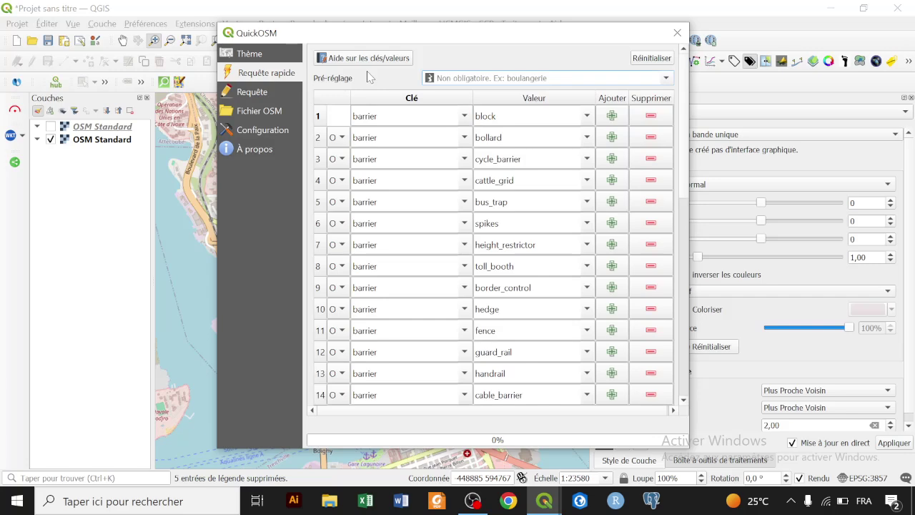
pyautogui.write('transpi')
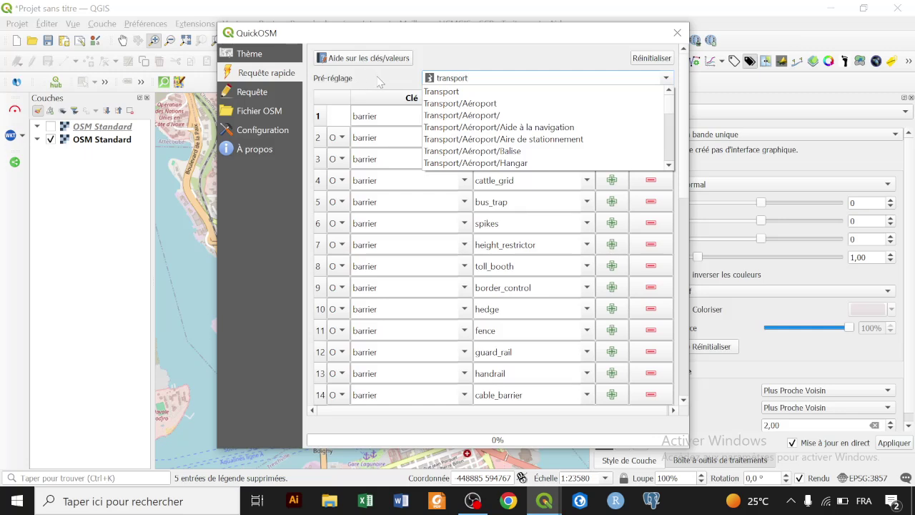
pyautogui.scroll(-1, 672, 113)
pyautogui.scroll(-8, 672, 113)
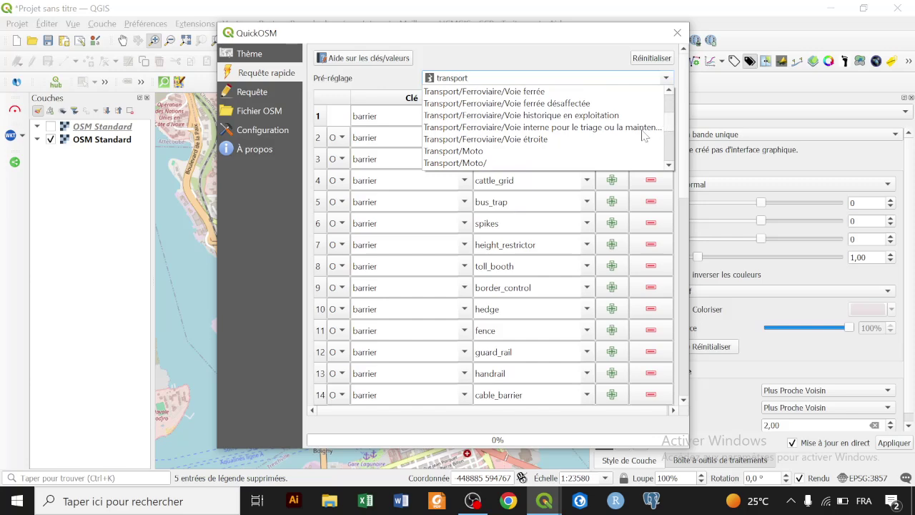
pyautogui.scroll(-3, 554, 123)
pyautogui.scroll(-6, 554, 123)
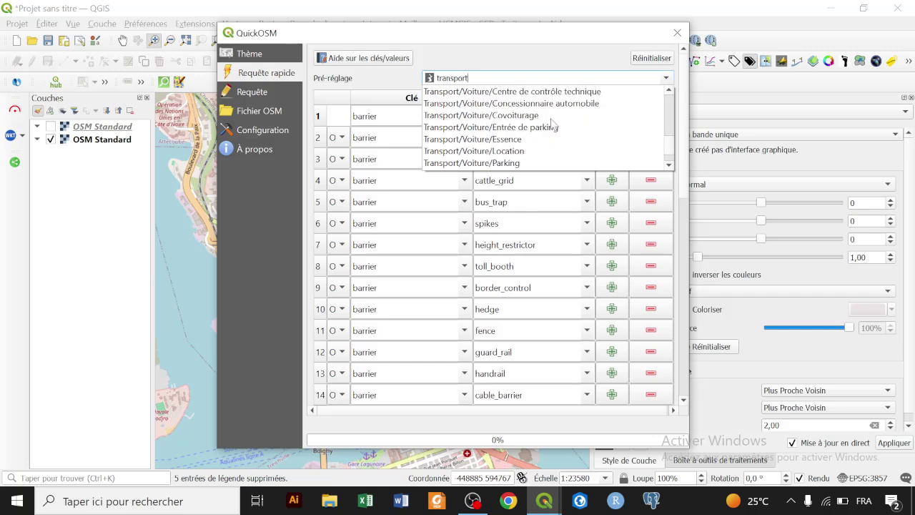
pyautogui.scroll(-3, 555, 129)
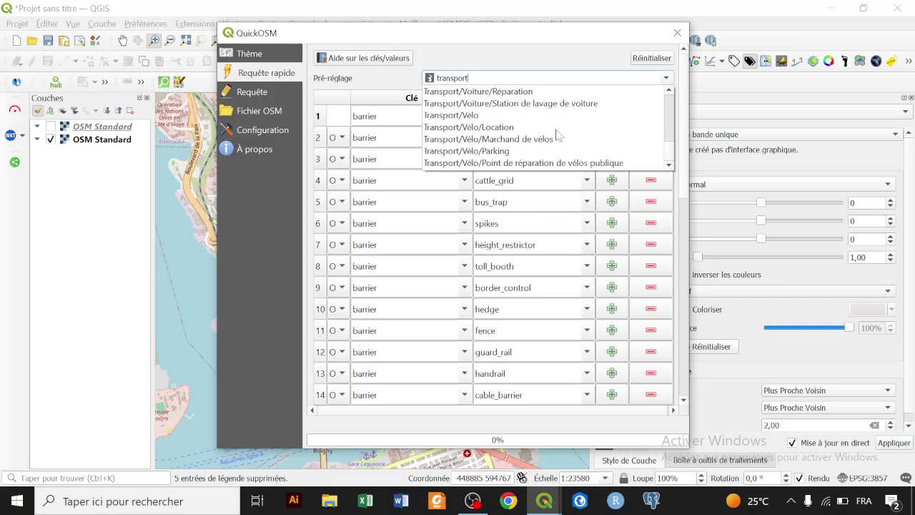
pyautogui.click(671, 149)
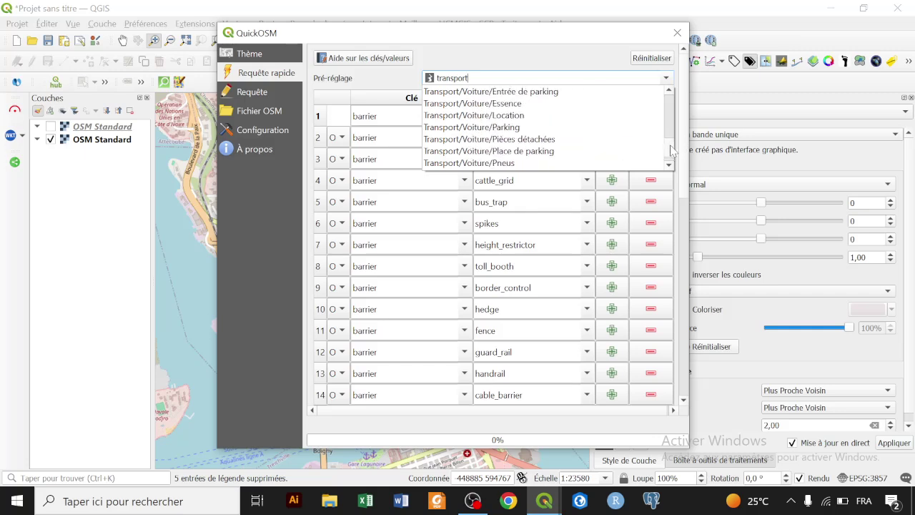
pyautogui.scroll(8, 671, 148)
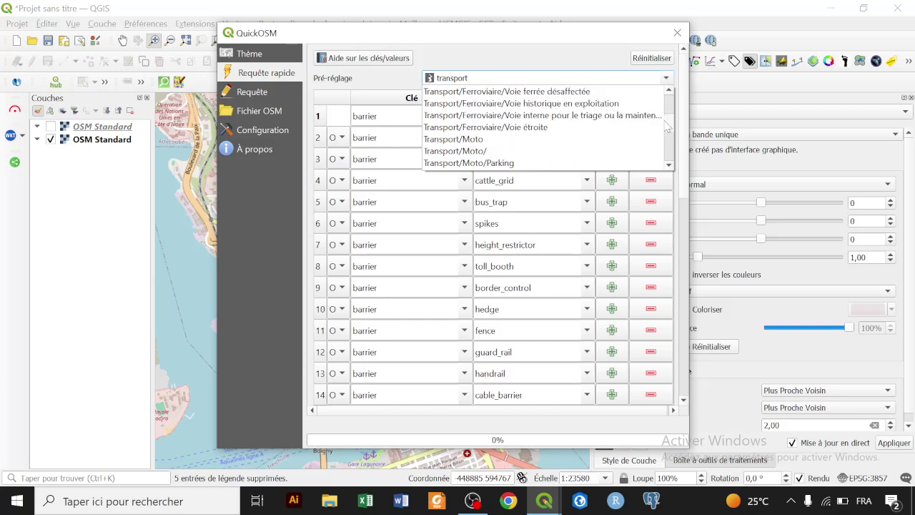
pyautogui.scroll(2, 665, 124)
pyautogui.scroll(-3, 665, 126)
pyautogui.scroll(10, 665, 126)
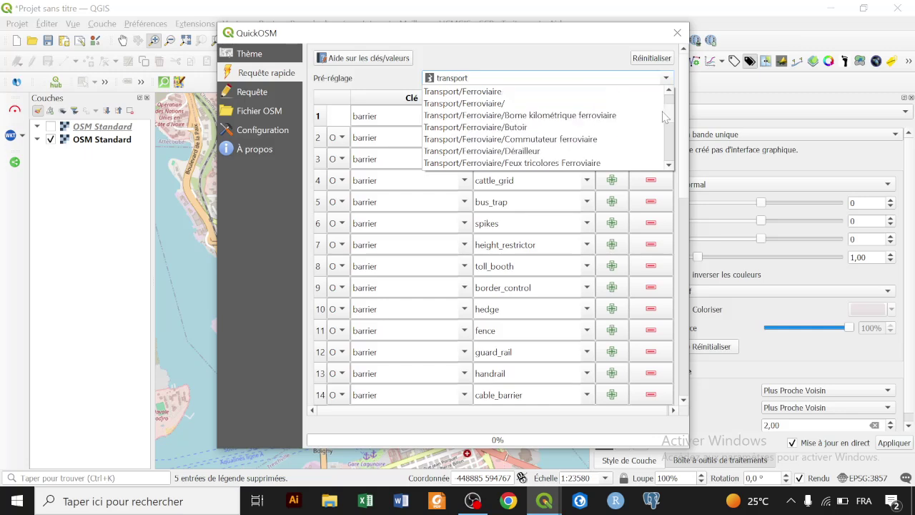
# Search the quick query presets for "autor" and "rues", and load the Routes/Rues preset.
pyautogui.click(518, 80)
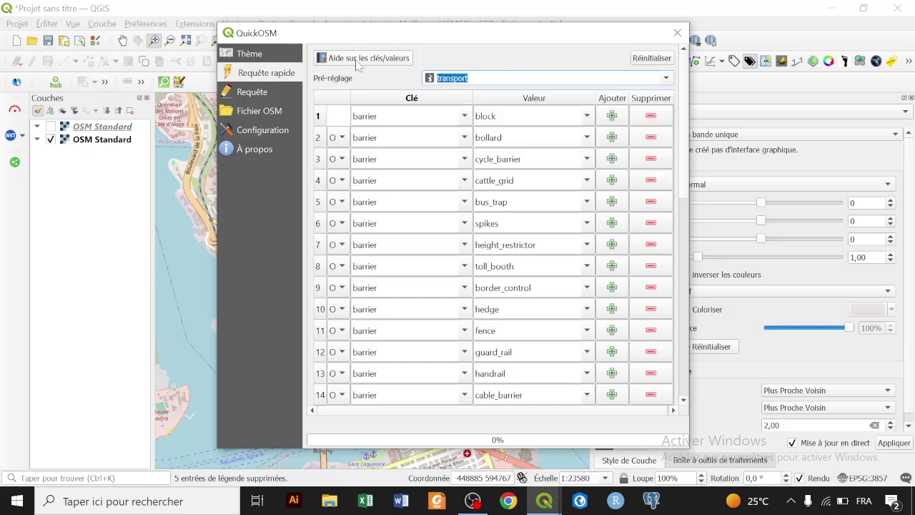
pyautogui.write('autor')
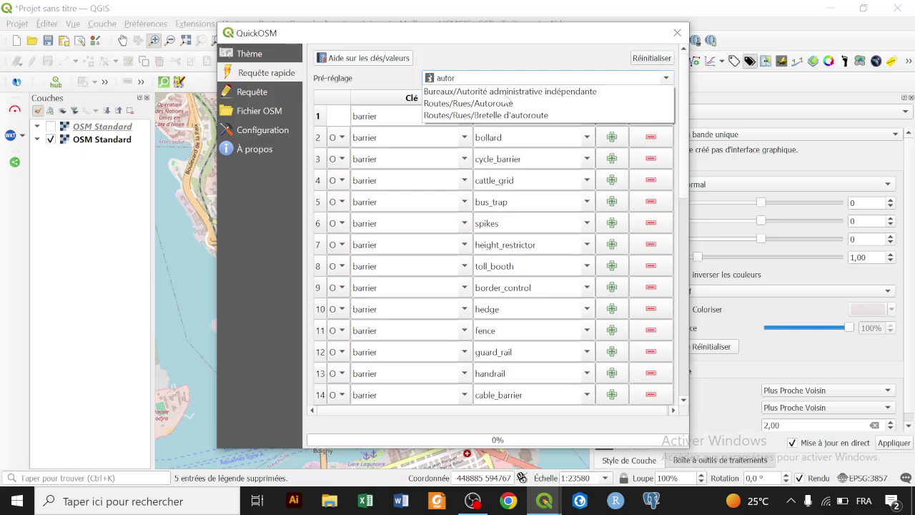
pyautogui.click(475, 81)
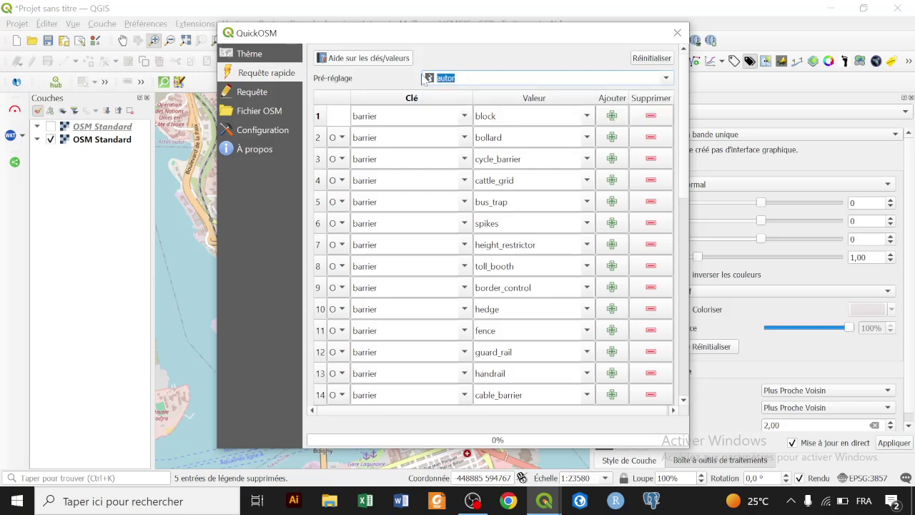
pyautogui.write('rues')
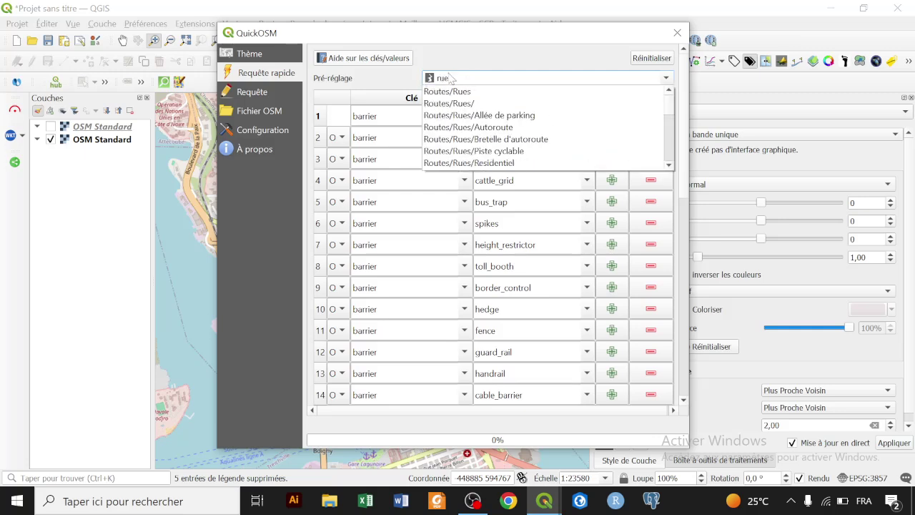
pyautogui.click(477, 92)
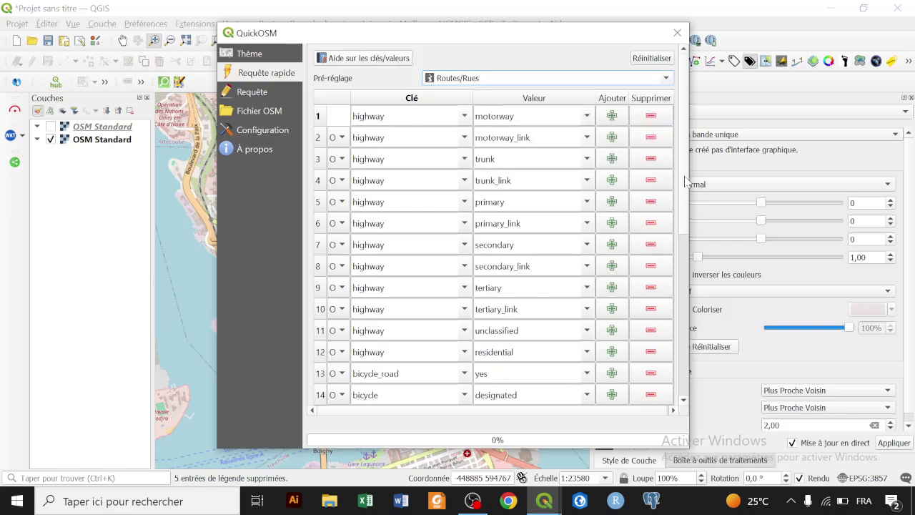
# Set the Routes/Rues query's area to the canvas extent (Emprise du canvas), run it and close QuickOSM.
pyautogui.moveTo(685, 175); pyautogui.dragTo(668, 135)
pyautogui.scroll(-1, 686, 192)
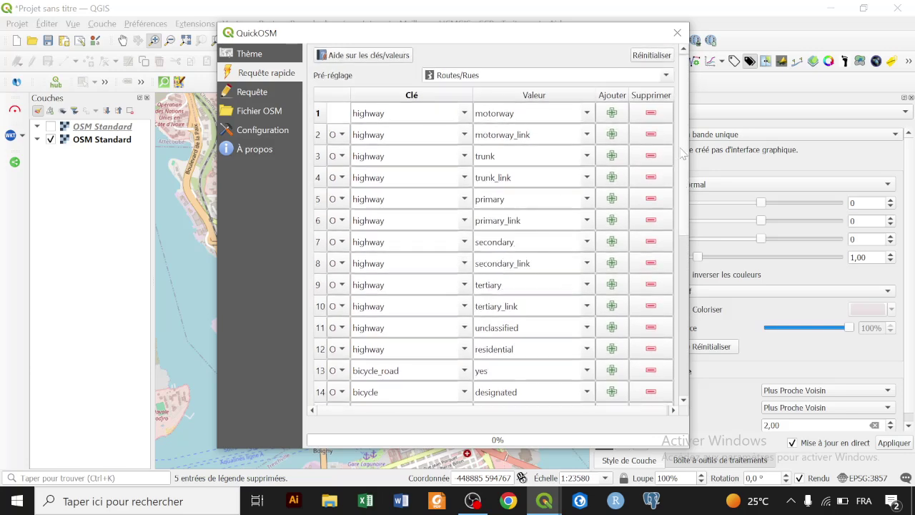
pyautogui.scroll(-5, 650, 374)
pyautogui.click(331, 301)
pyautogui.click(354, 323)
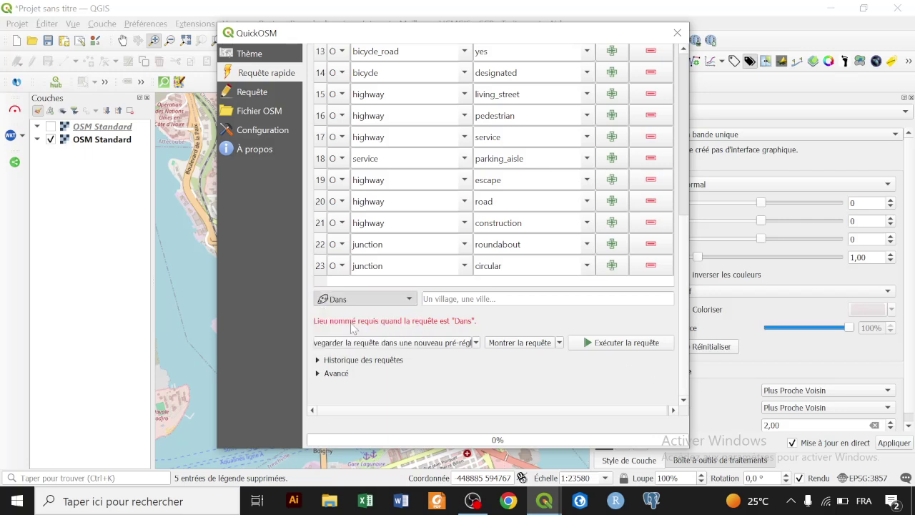
pyautogui.click(629, 387)
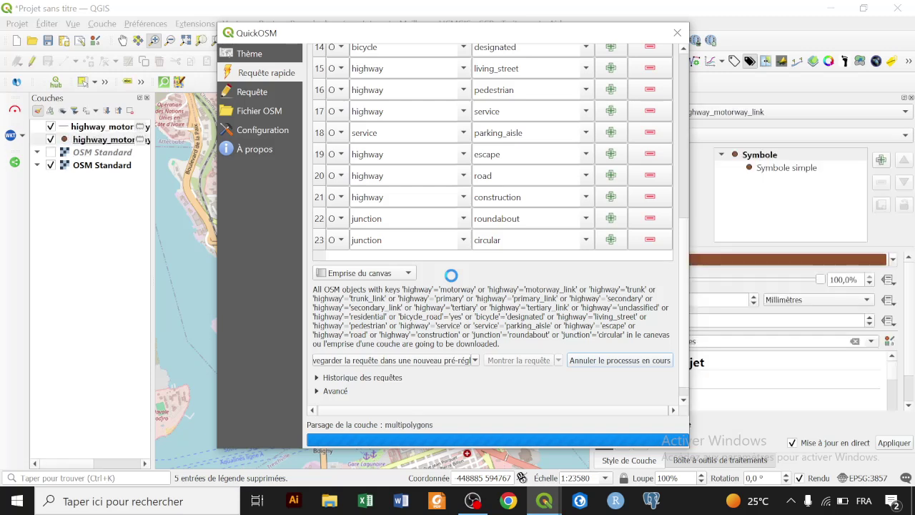
pyautogui.click(677, 32)
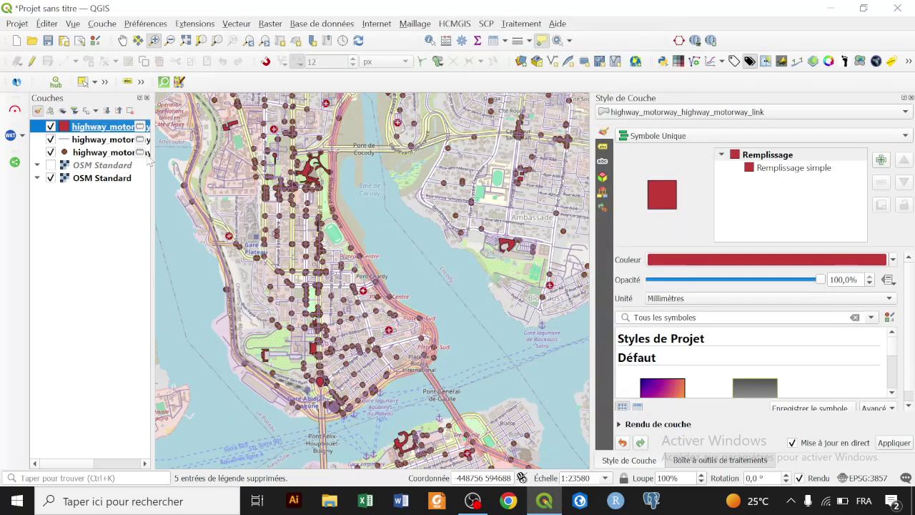
# Hide the downloaded highway point and polygon layers so only the highway line layer is displayed over the basemap.
pyautogui.click(50, 152)
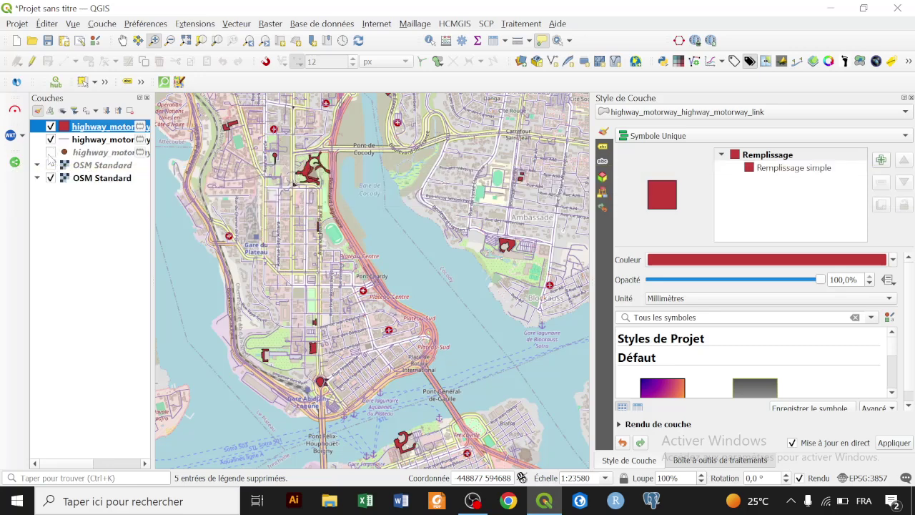
pyautogui.click(50, 153)
pyautogui.click(50, 152)
pyautogui.click(50, 126)
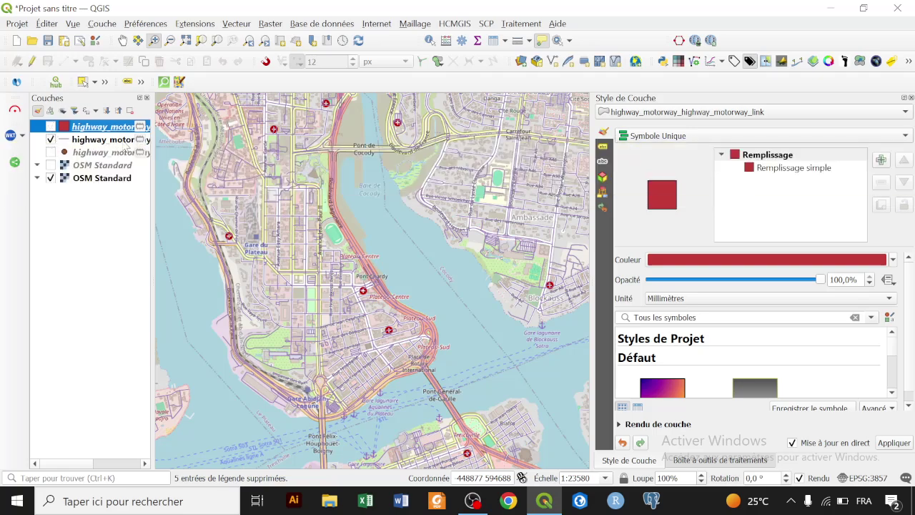
# Narrow the layer list and set the highway line layer's width to 0.66 mm.
pyautogui.click(108, 141)
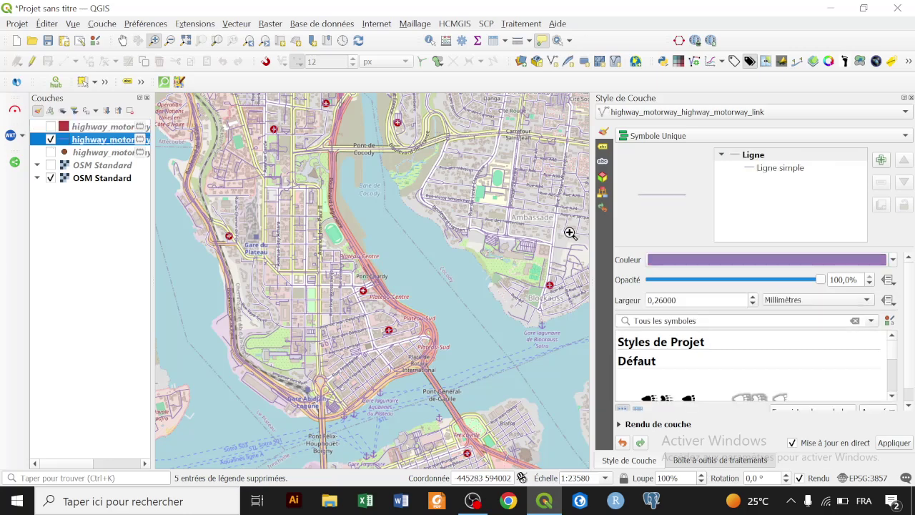
pyautogui.moveTo(152, 141); pyautogui.dragTo(119, 141)
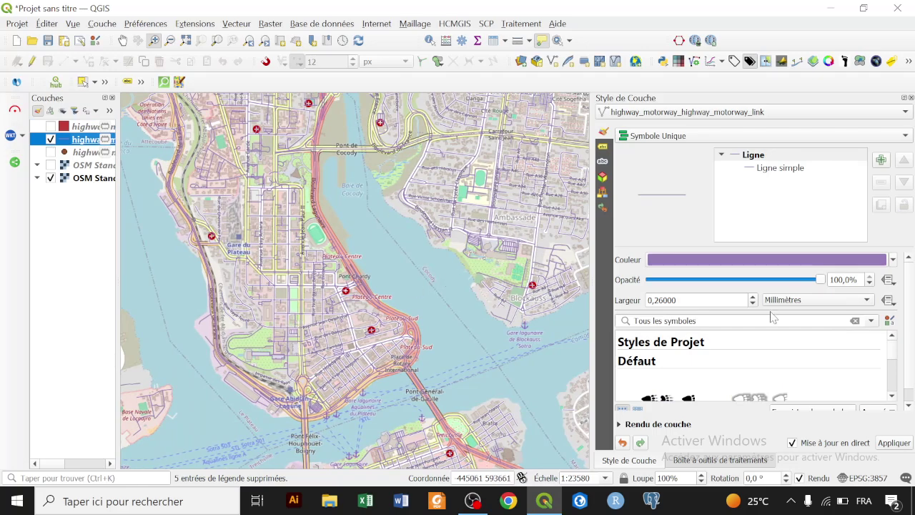
pyautogui.click(725, 301)
pyautogui.press('Up')
pyautogui.press('Up')
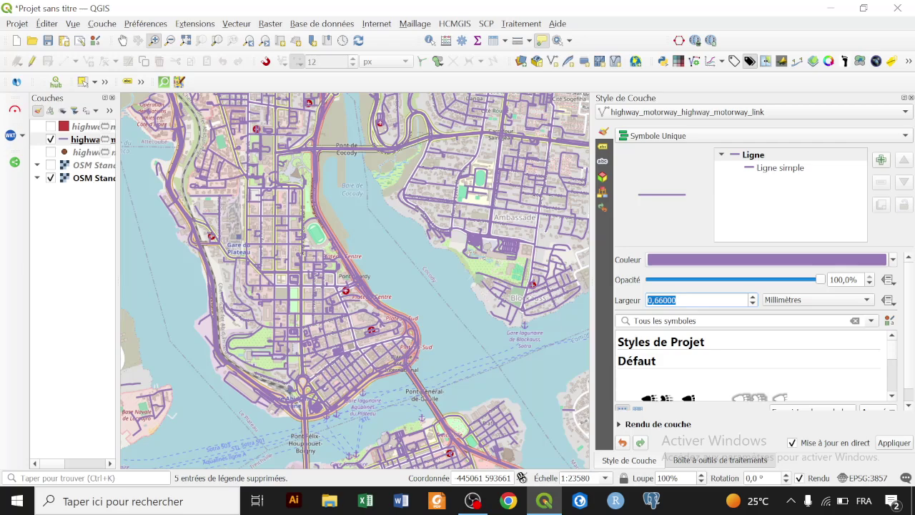
# Try bright green for the highway lines, and recolour them amber yellow.
pyautogui.click(893, 260)
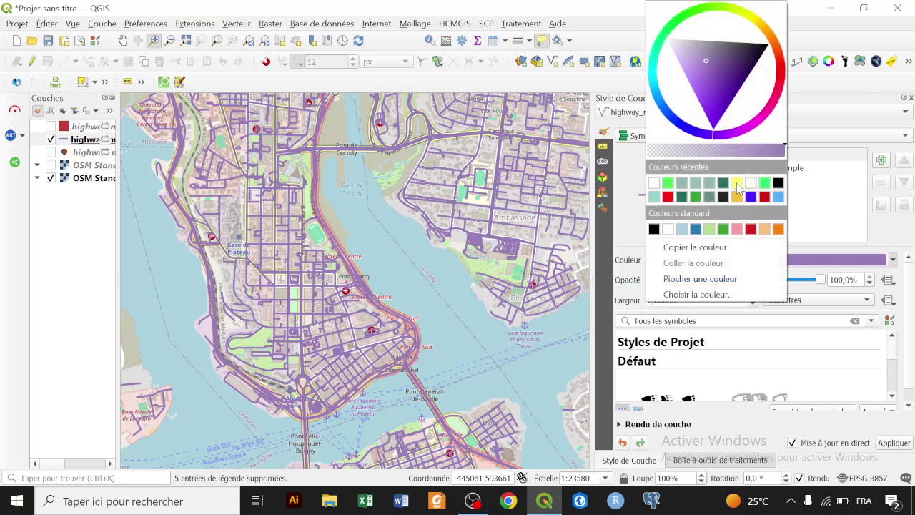
pyautogui.click(668, 183)
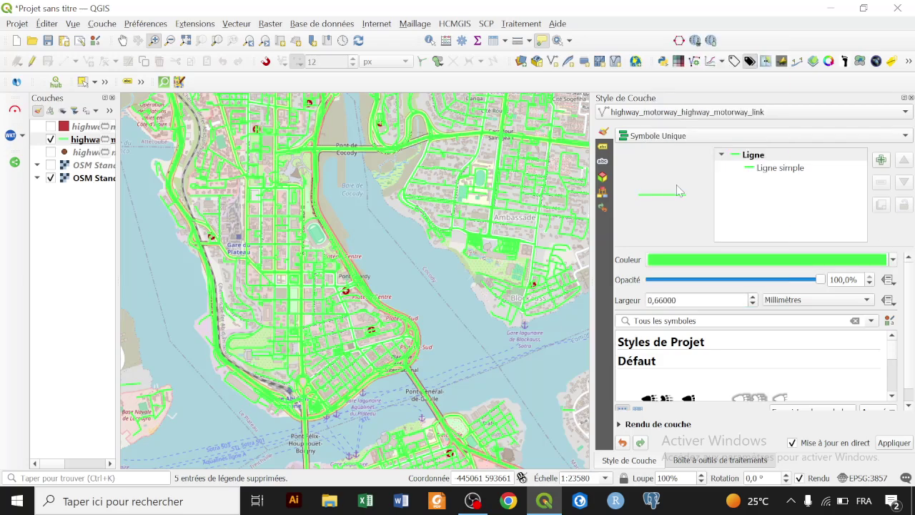
pyautogui.click(893, 260)
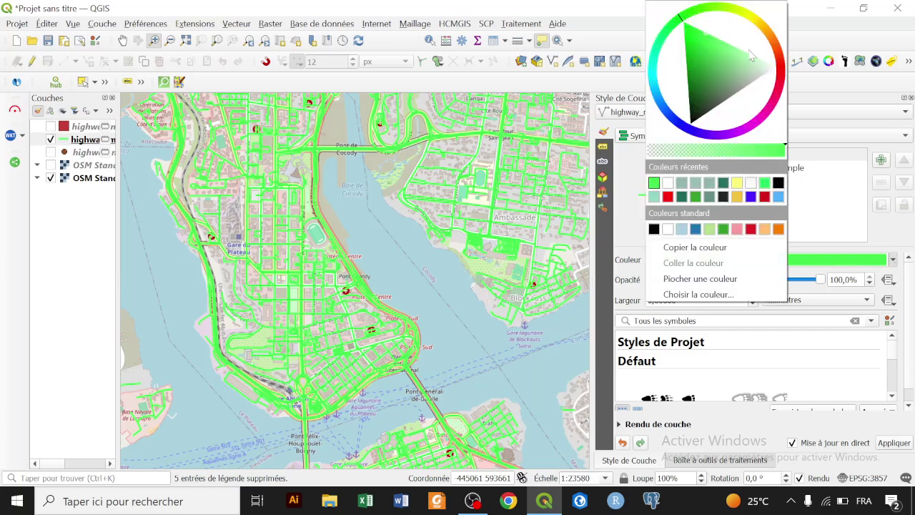
pyautogui.click(765, 28)
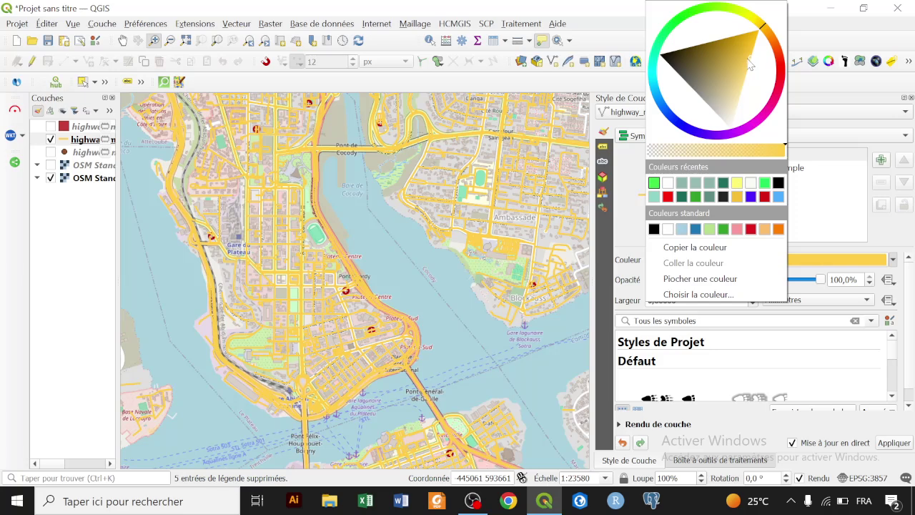
pyautogui.click(621, 204)
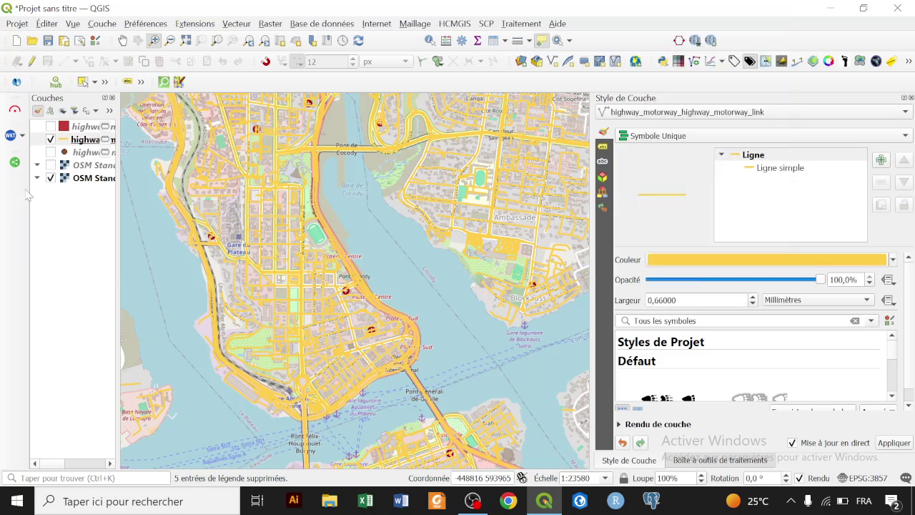
# Darken the visible OSM Standard basemap by setting its brightness to -143.
pyautogui.click(78, 179)
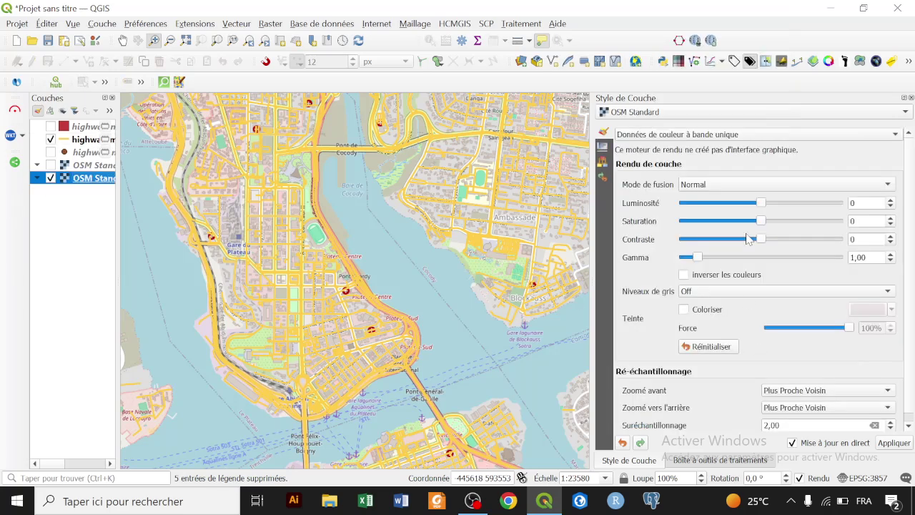
pyautogui.moveTo(761, 204); pyautogui.dragTo(718, 205)
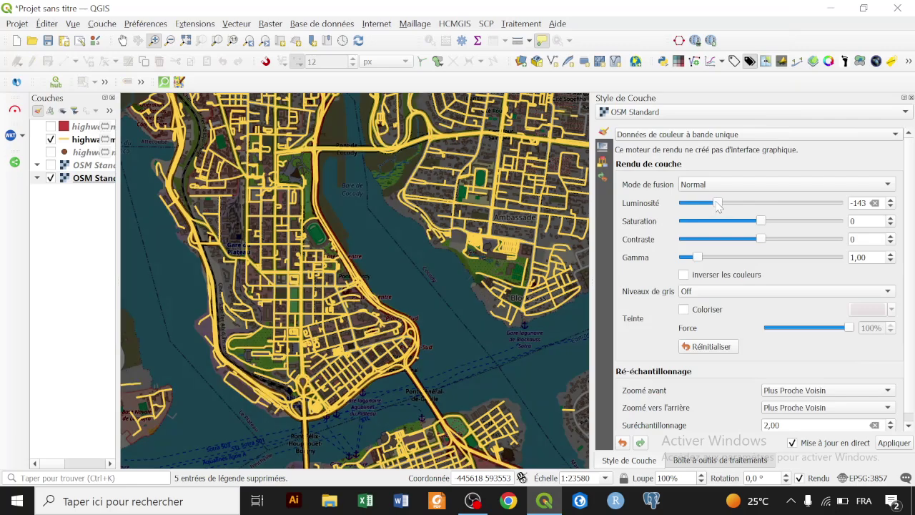
# Try pale yellow, green, coral, pink-red and turquoise for the highway lines, and settle on an orange-yellow colour.
pyautogui.click(90, 141)
pyautogui.click(894, 259)
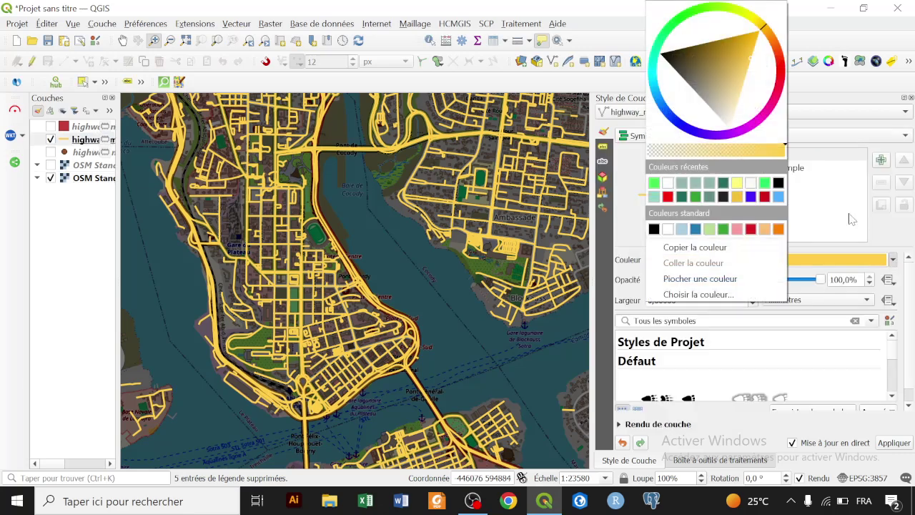
pyautogui.click(742, 82)
pyautogui.click(750, 21)
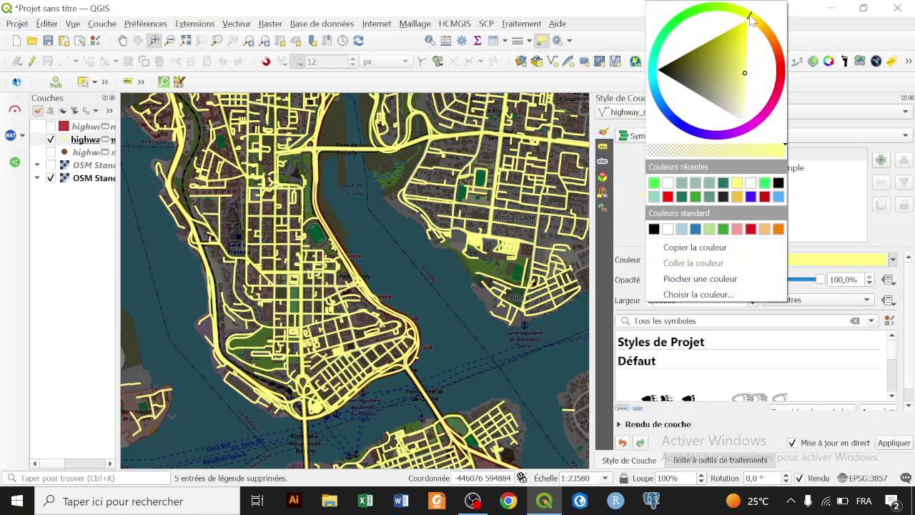
pyautogui.click(708, 10)
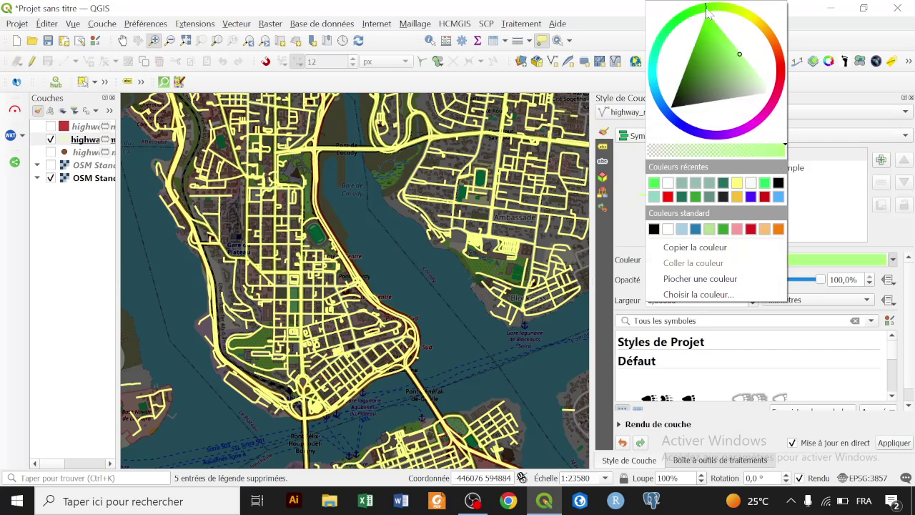
pyautogui.click(710, 36)
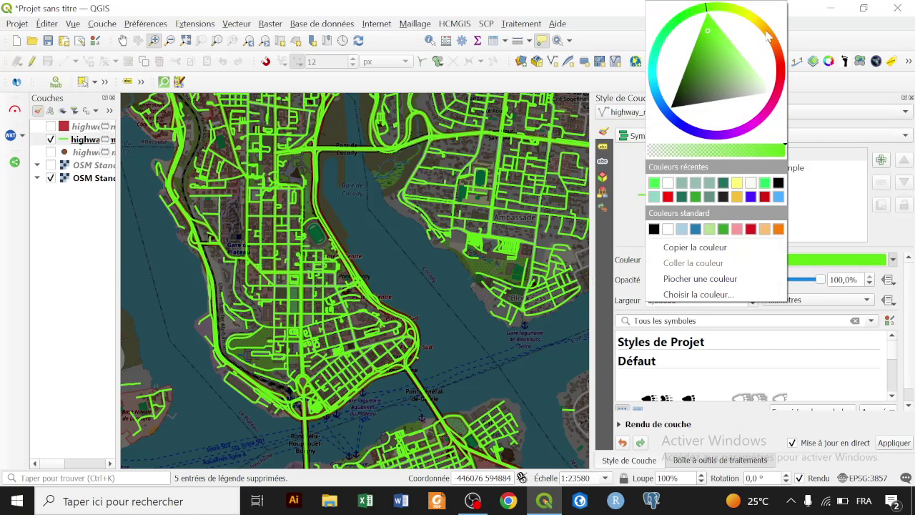
pyautogui.click(785, 56)
pyautogui.click(761, 101)
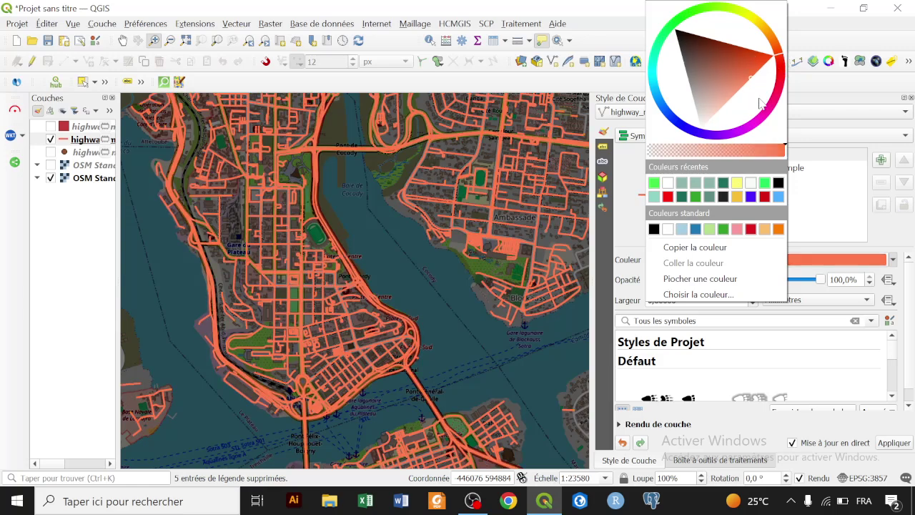
pyautogui.click(759, 125)
pyautogui.click(790, 80)
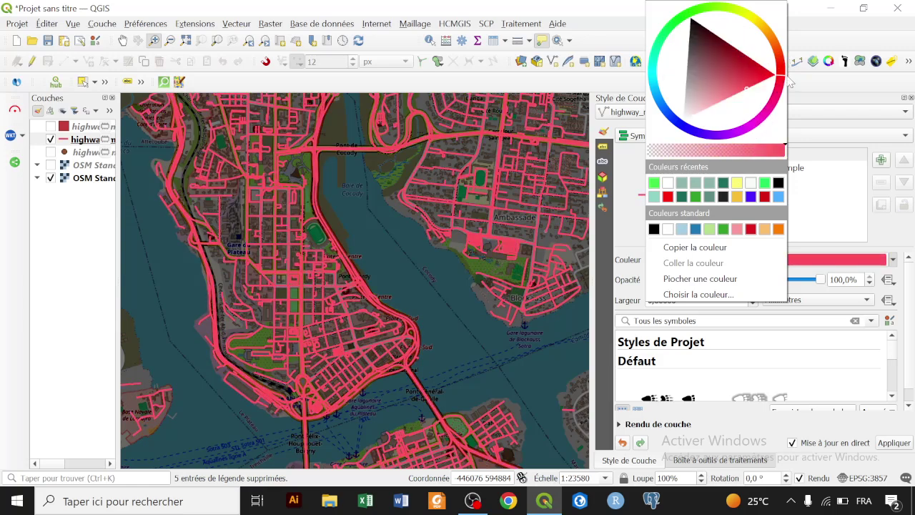
pyautogui.click(658, 63)
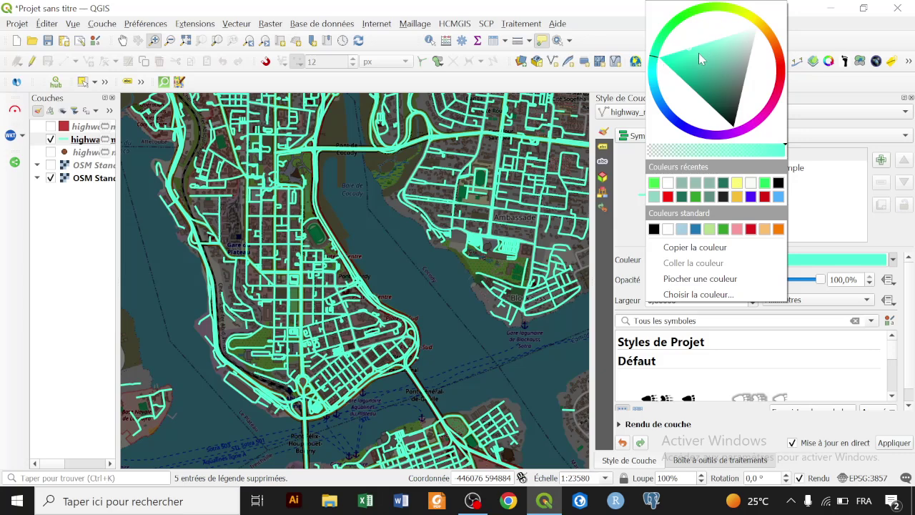
pyautogui.click(765, 29)
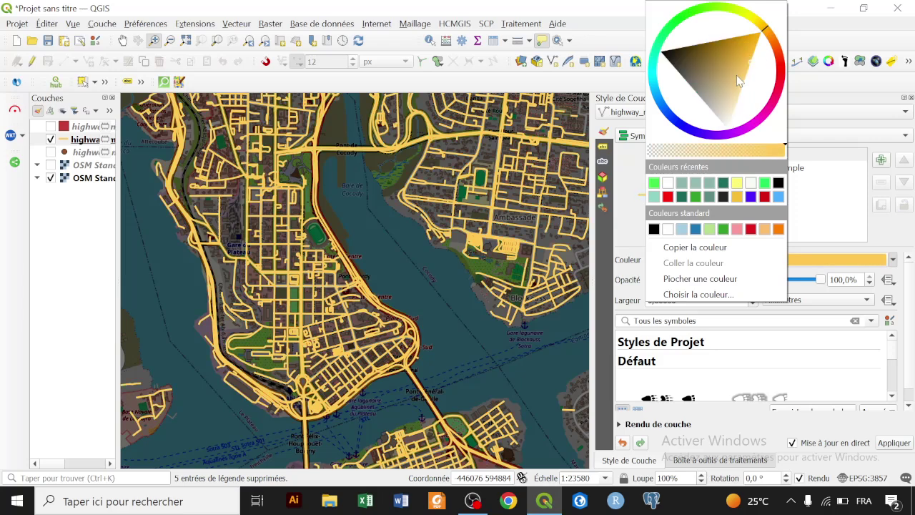
pyautogui.click(624, 241)
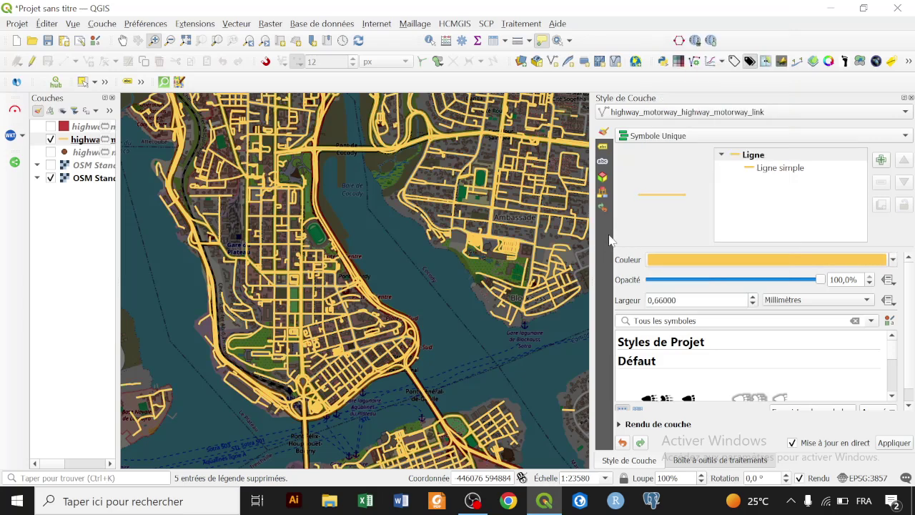